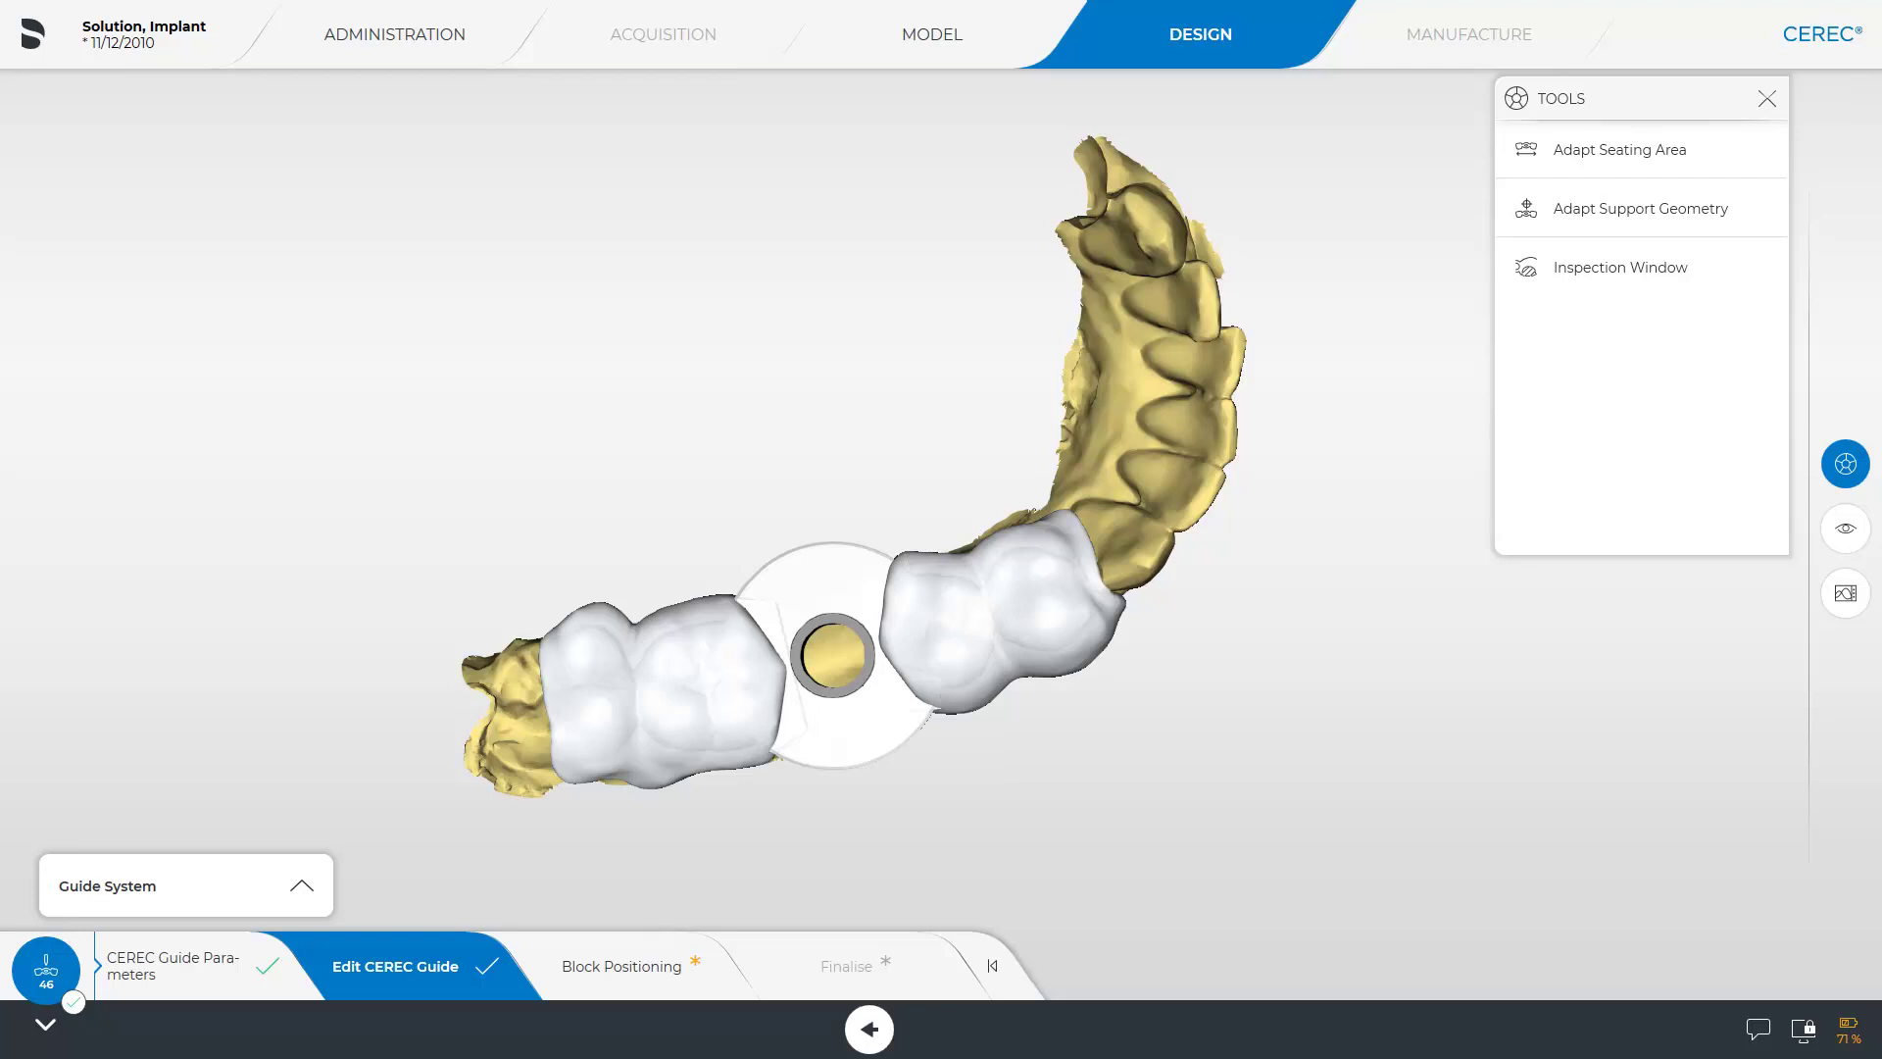
Paint the right back molars into the guide's seating area and apply it.
drag(566, 419, 630, 421)
key(Tab)
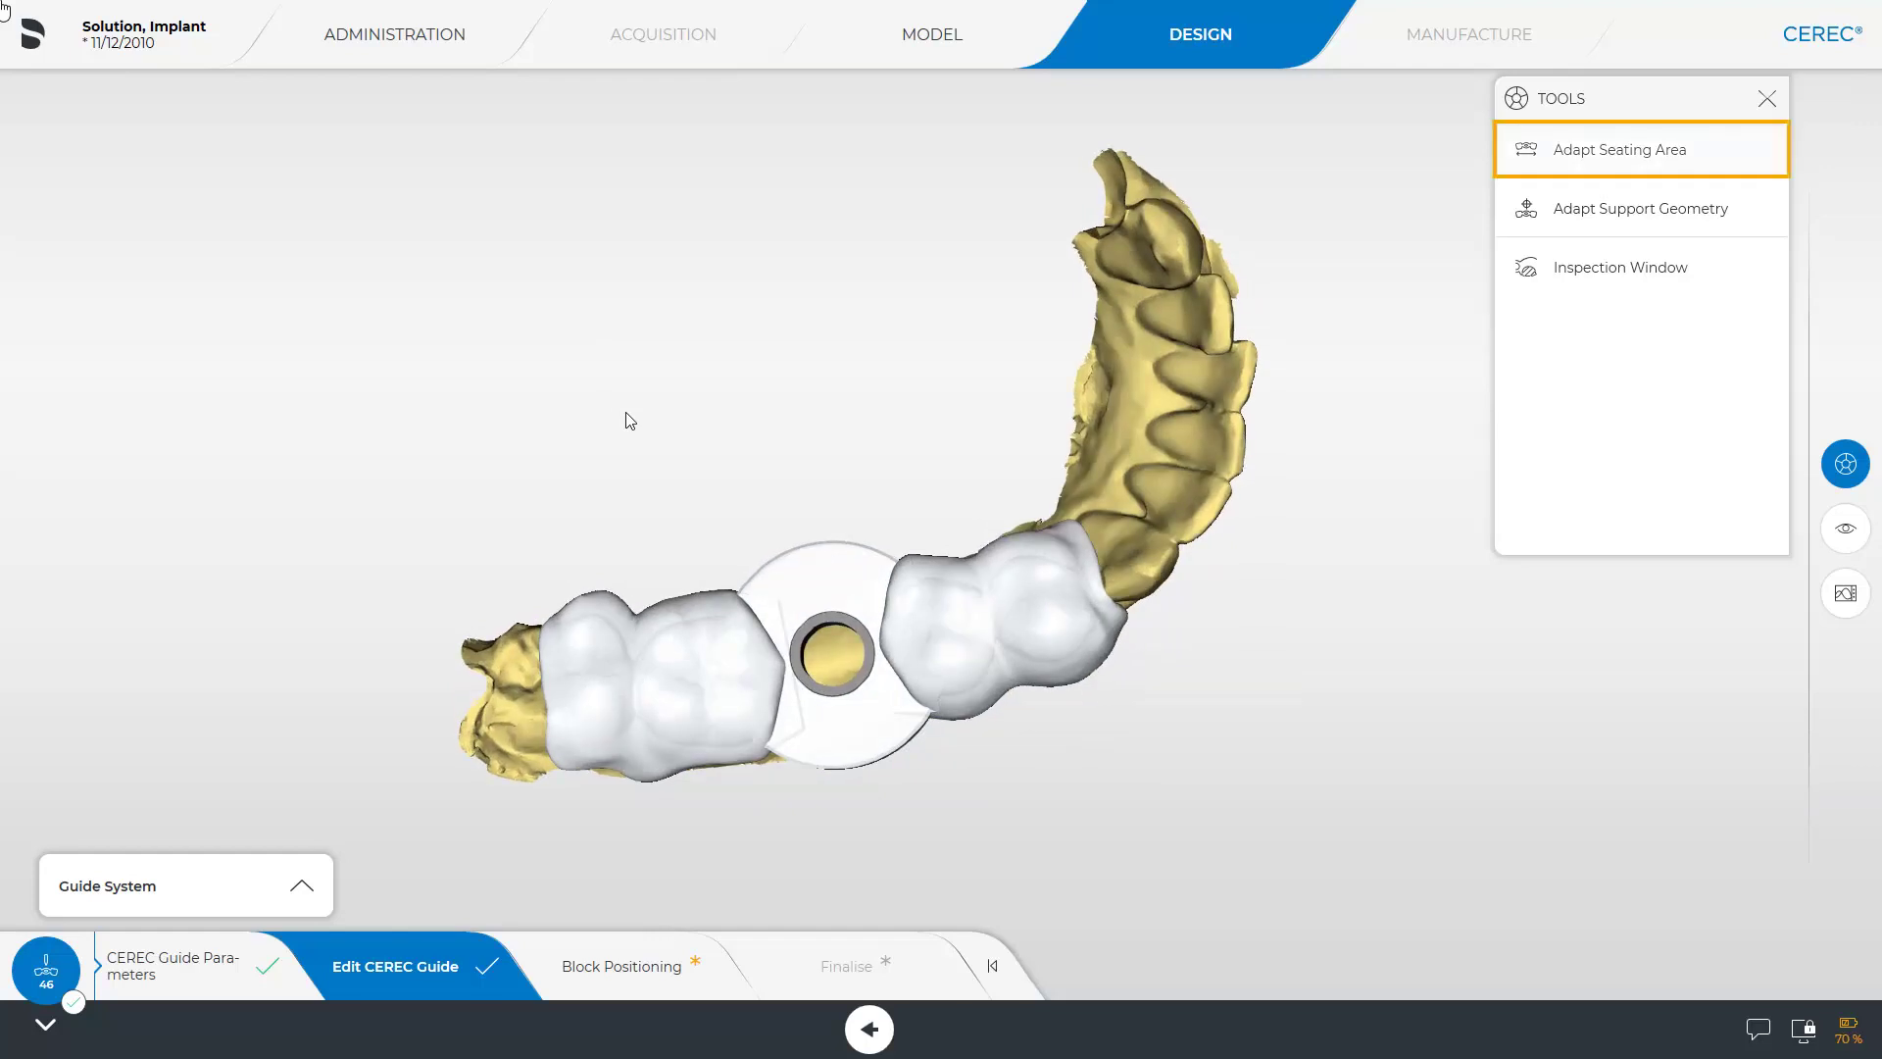
click(1565, 152)
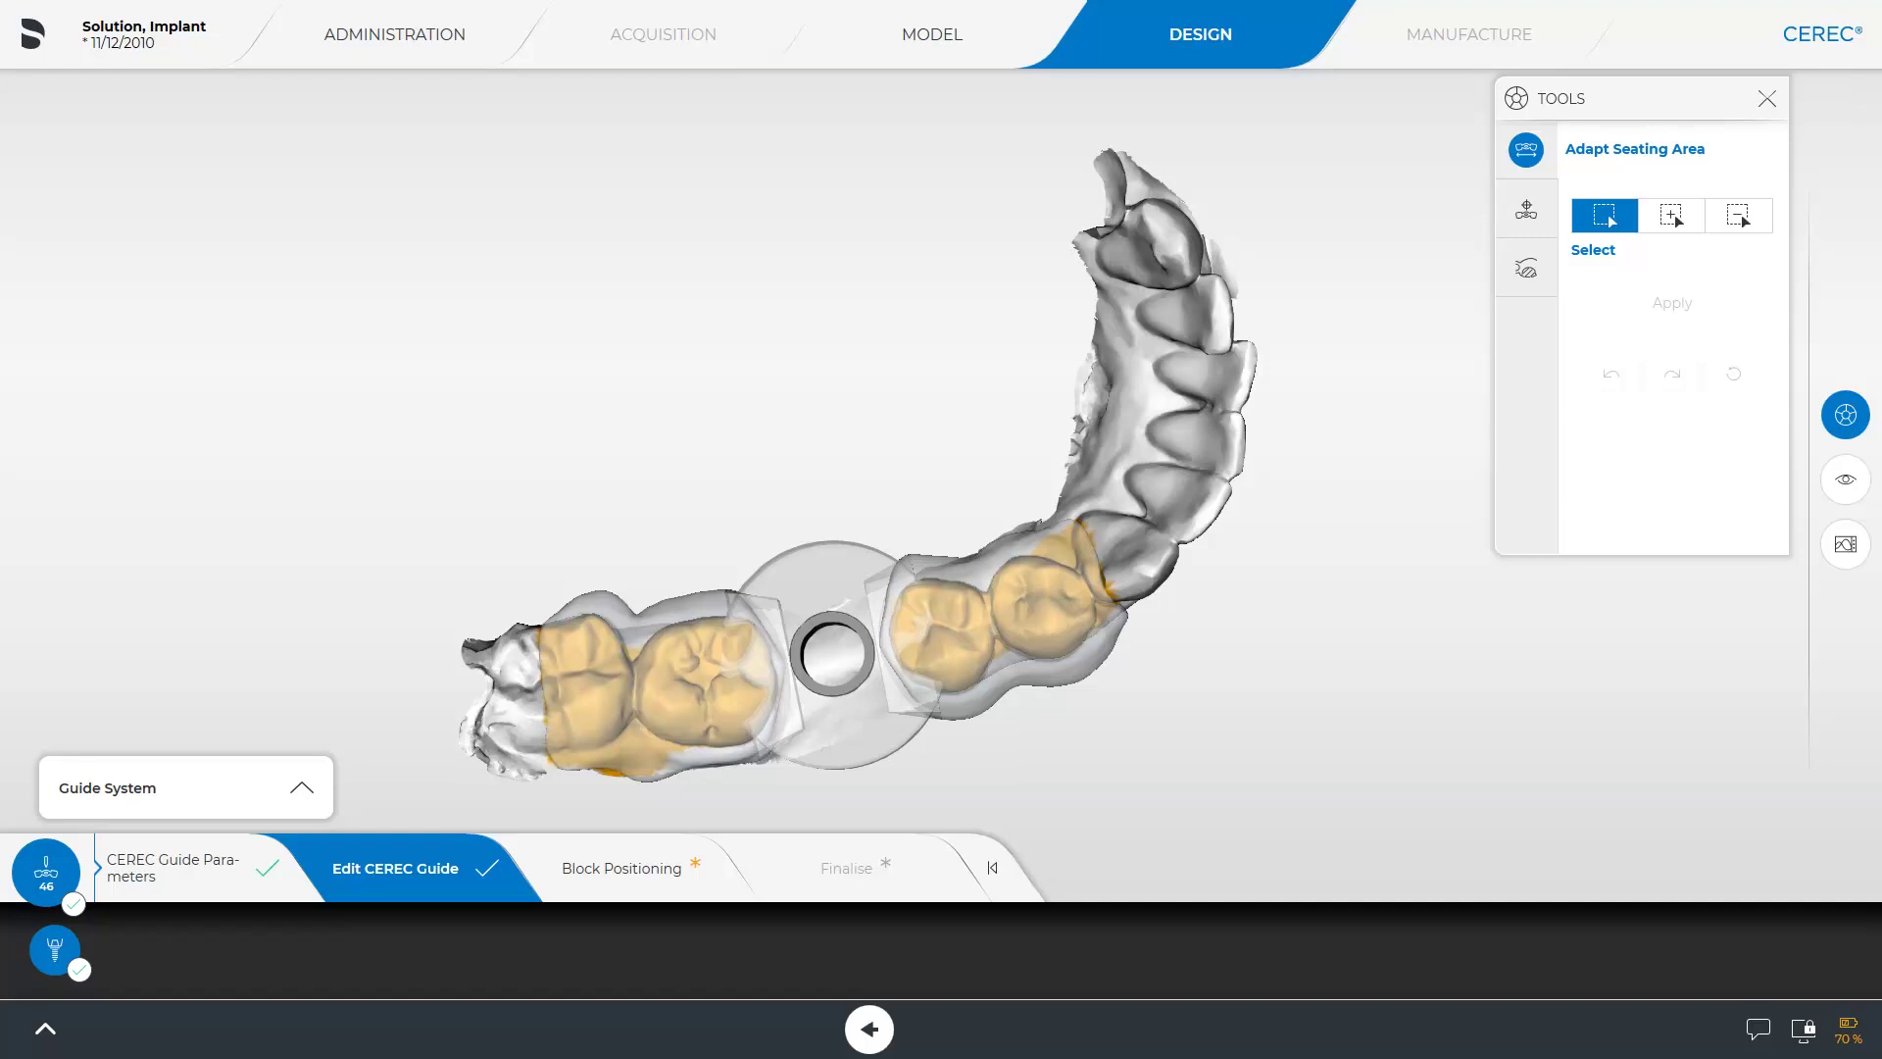
key(Tab)
mouse_move(1117, 598)
mouse_down()
mouse_move(1141, 554)
mouse_move(1220, 502)
mouse_up()
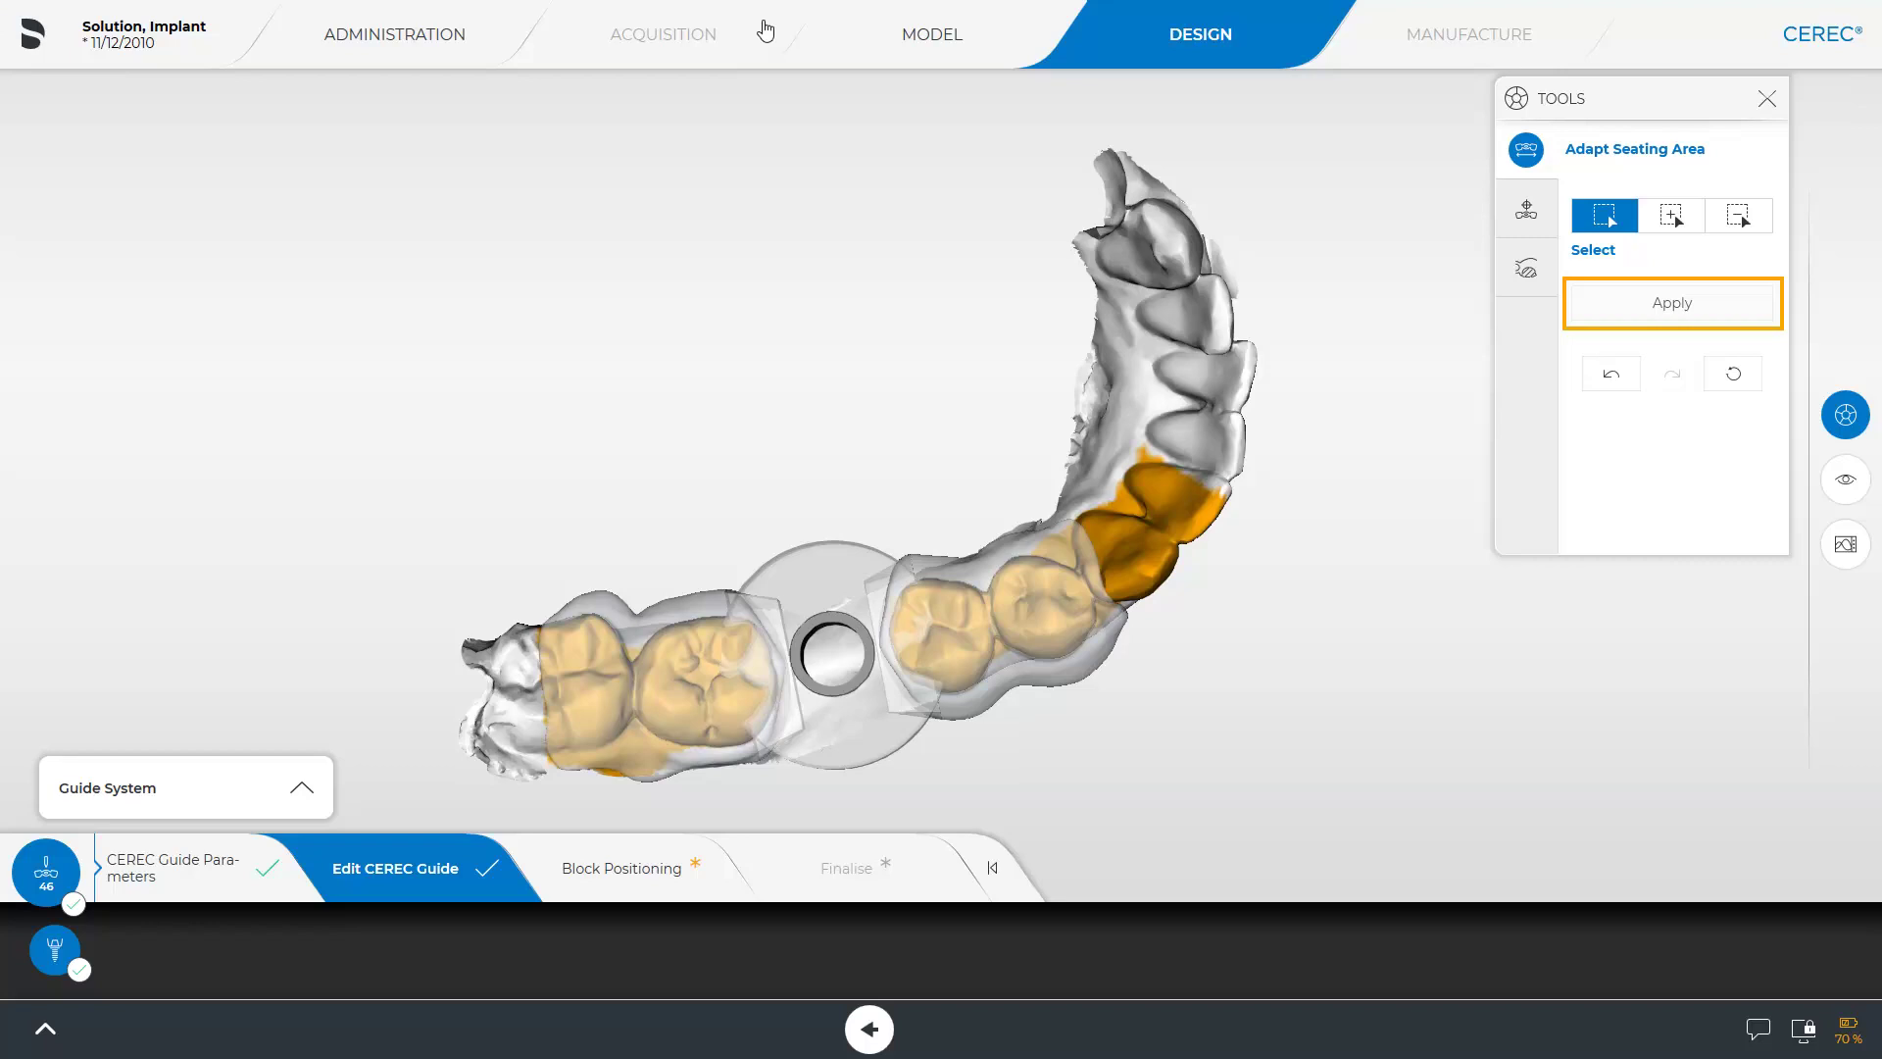
click(1655, 304)
middle_drag(762, 311, 797, 385)
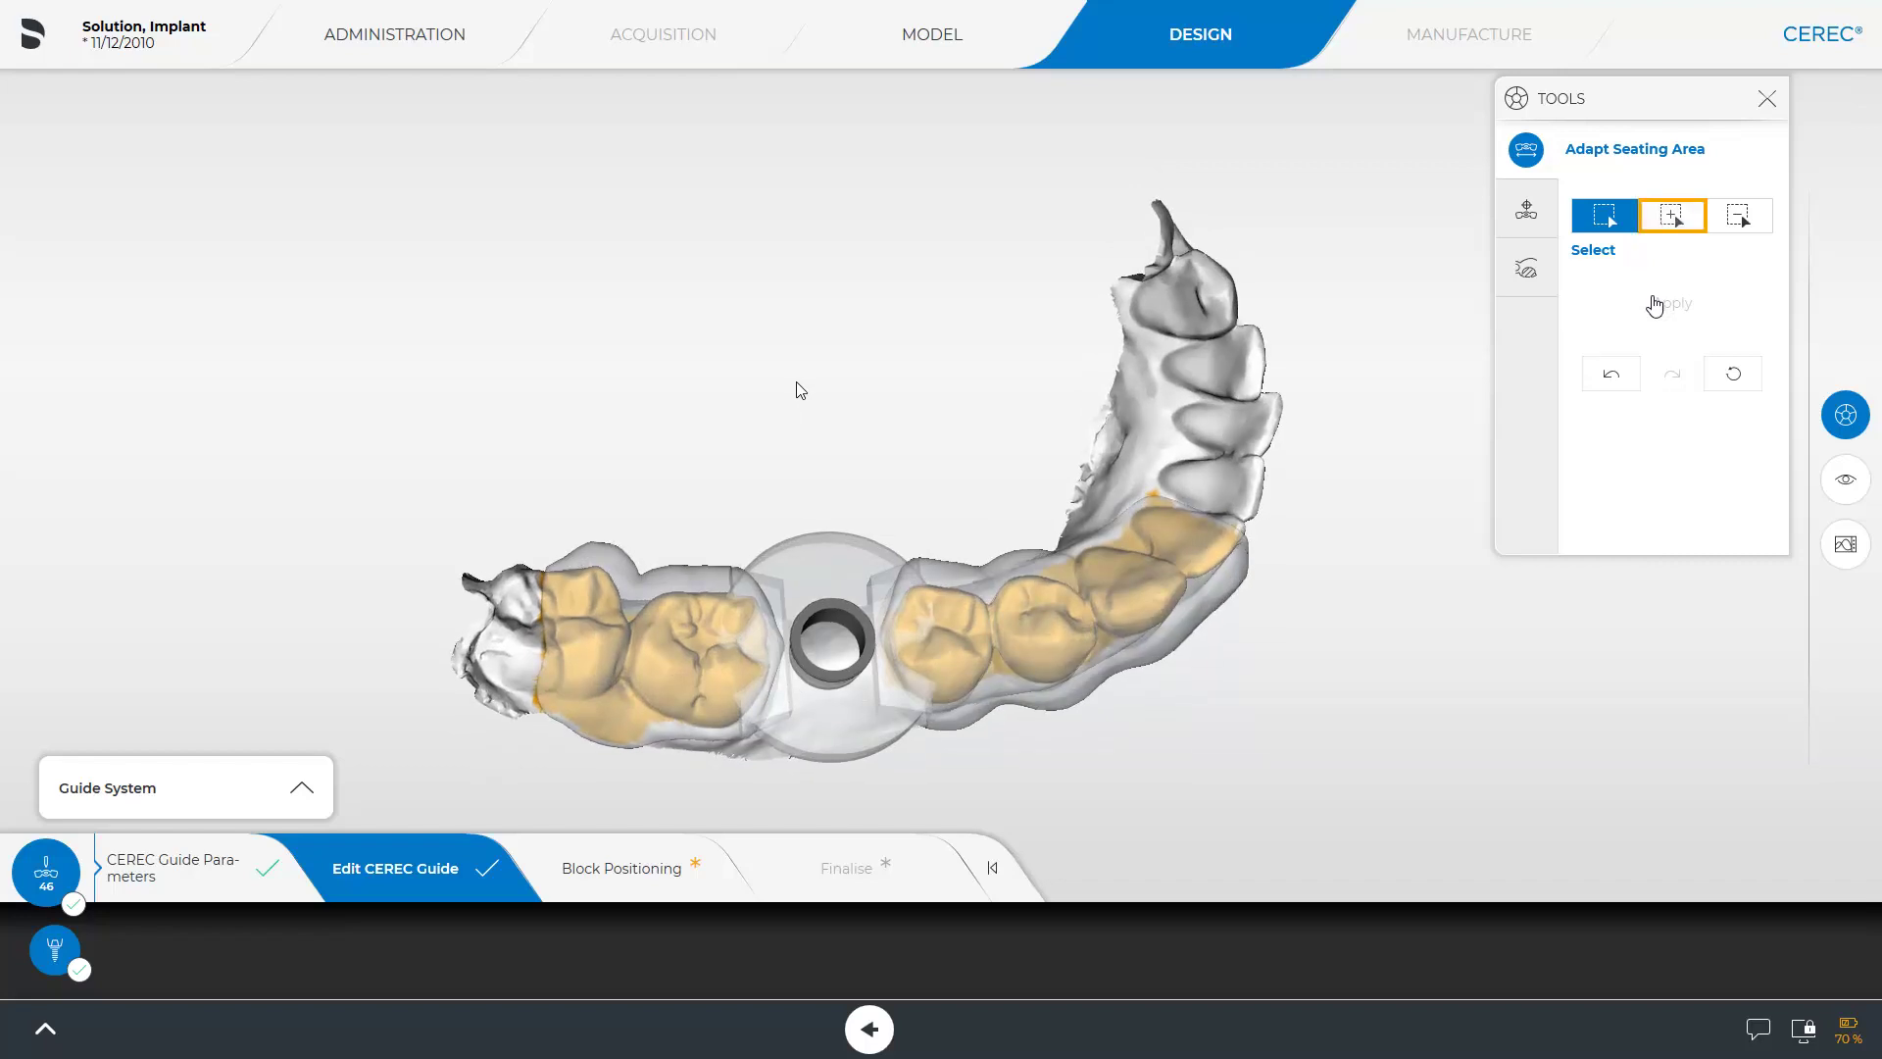
Add the rearmost left molar to the seating area using Add mode with a 2.5 mm radius.
click(1670, 217)
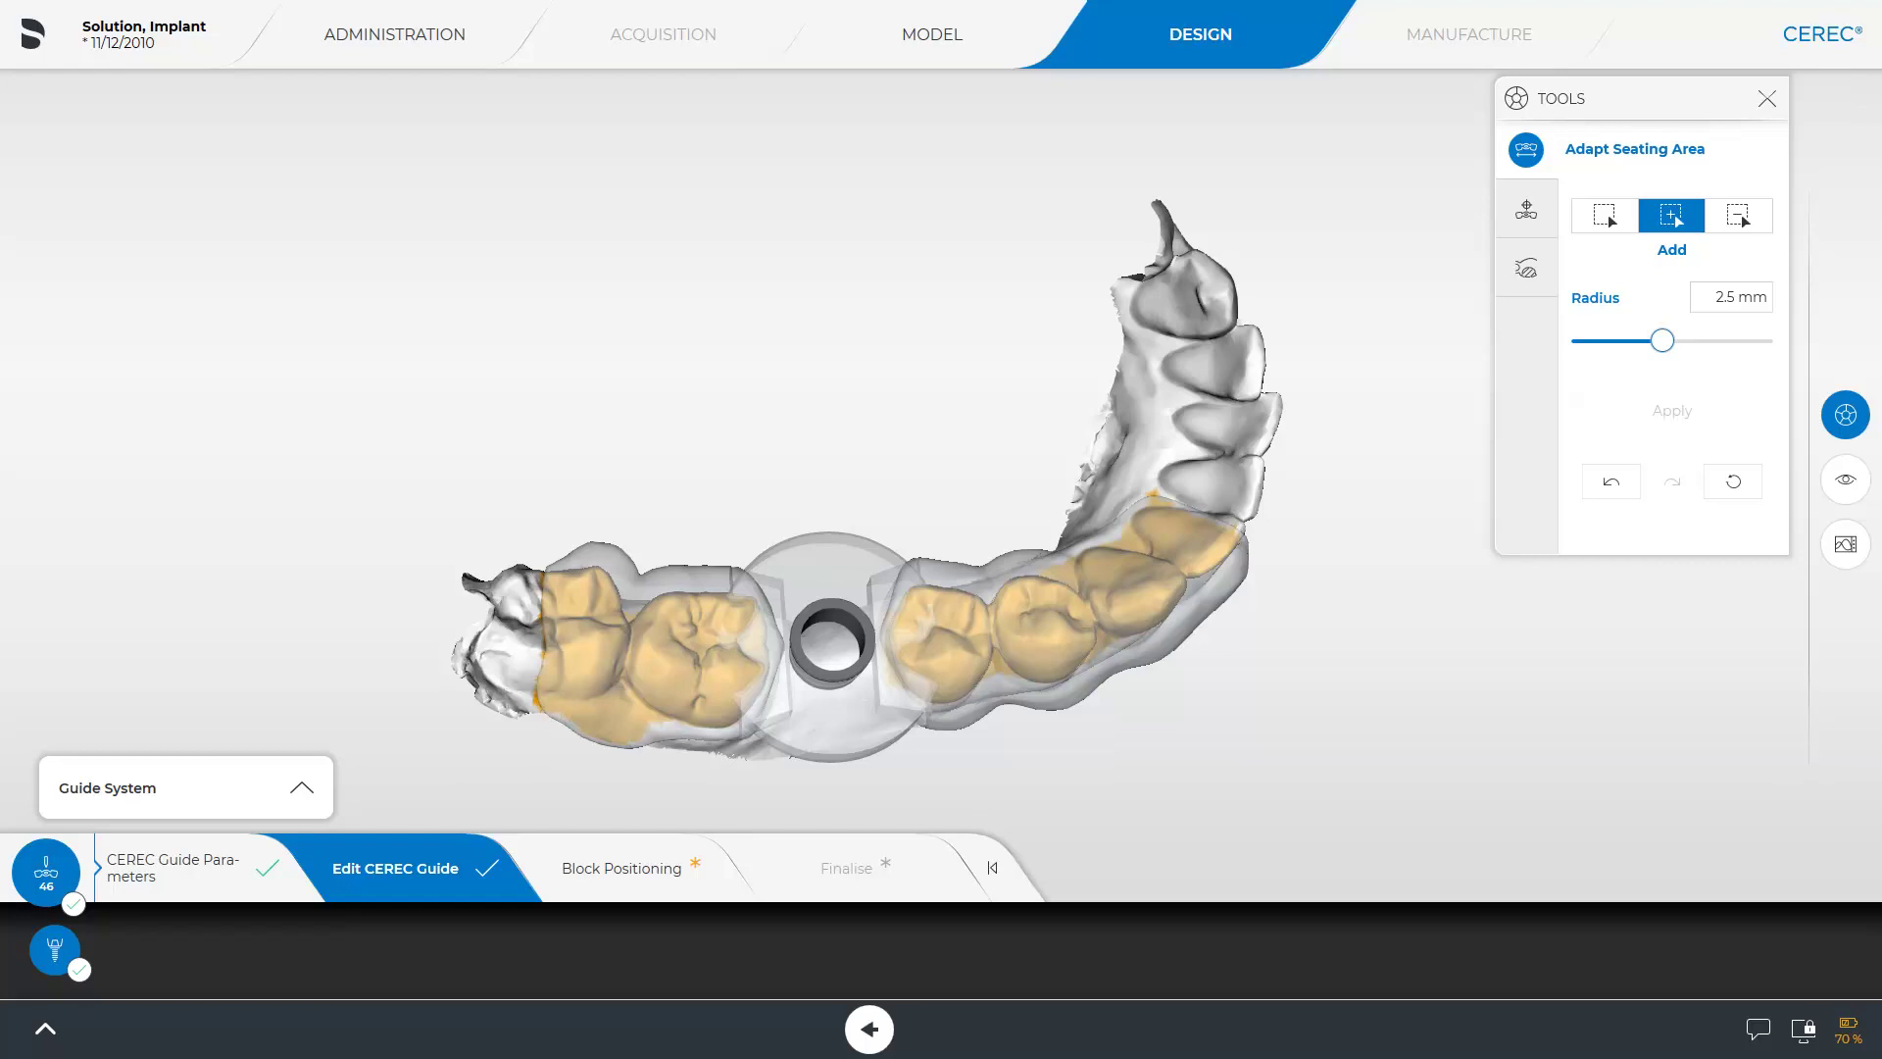
drag(529, 573, 529, 679)
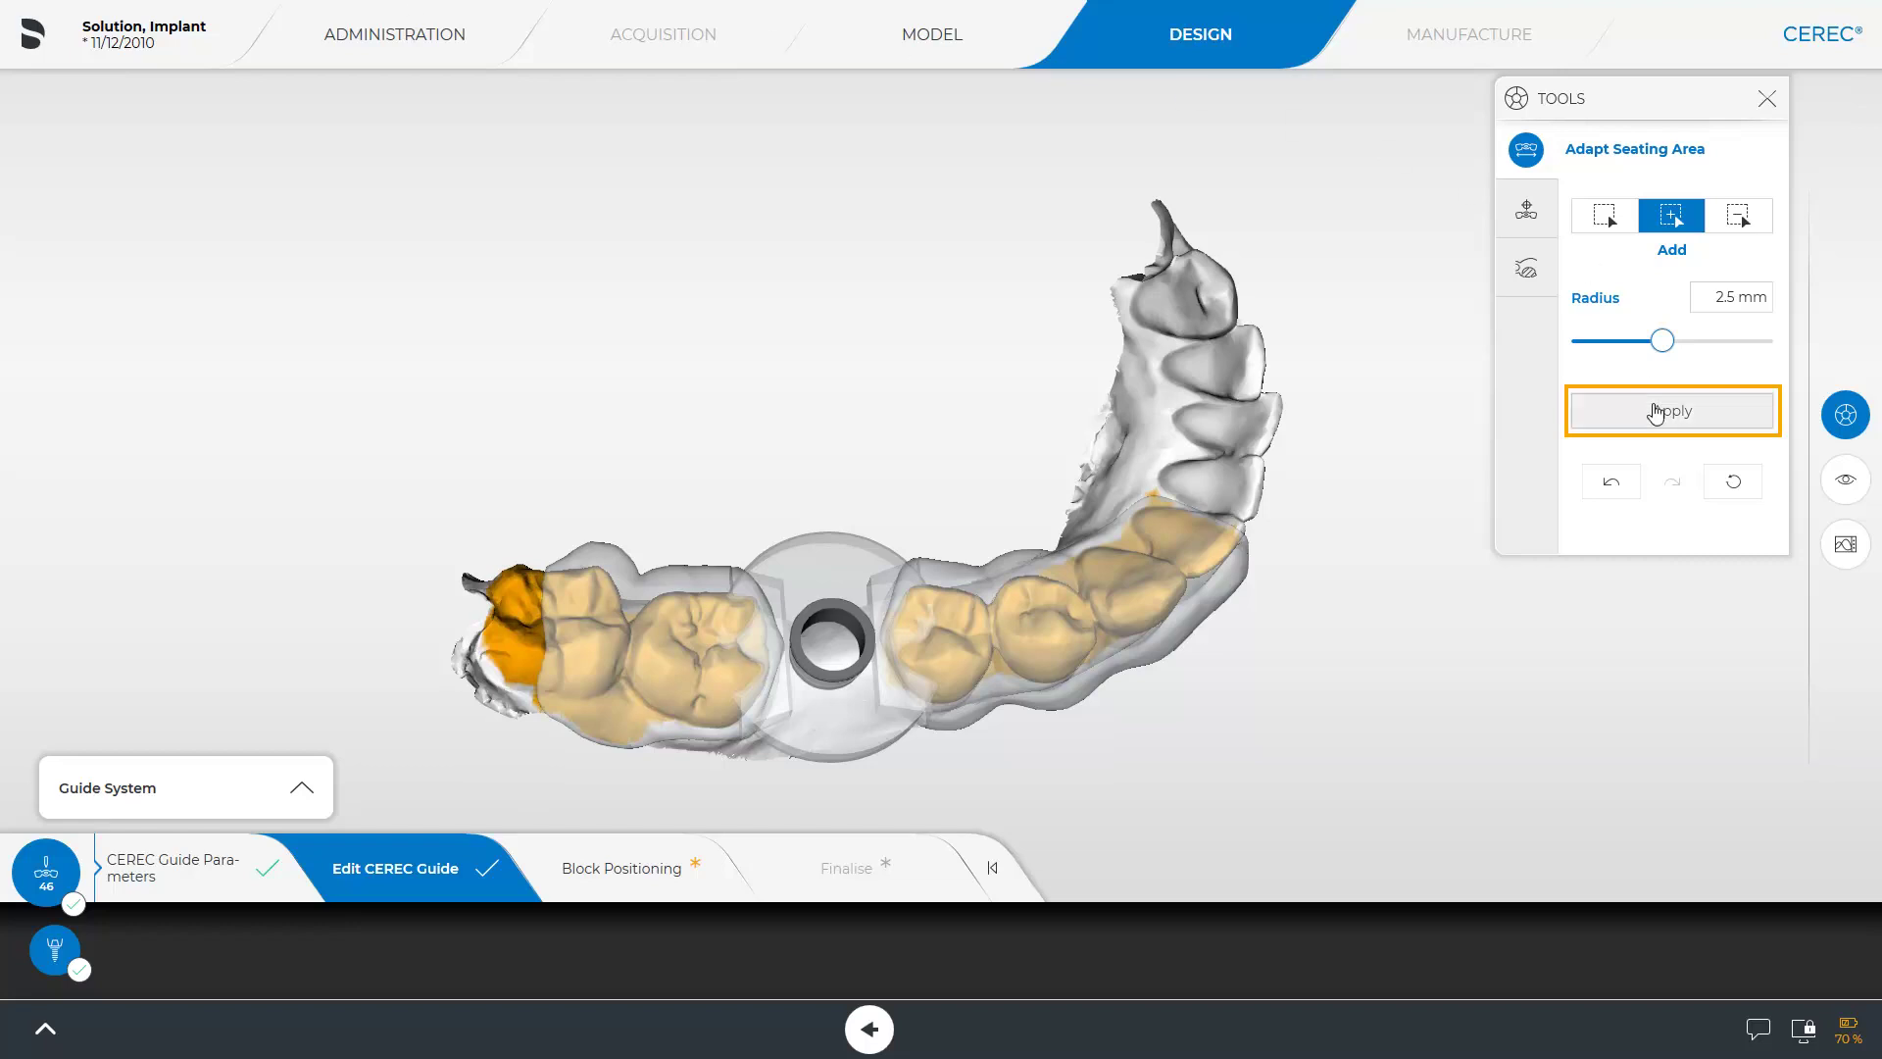
click(1655, 413)
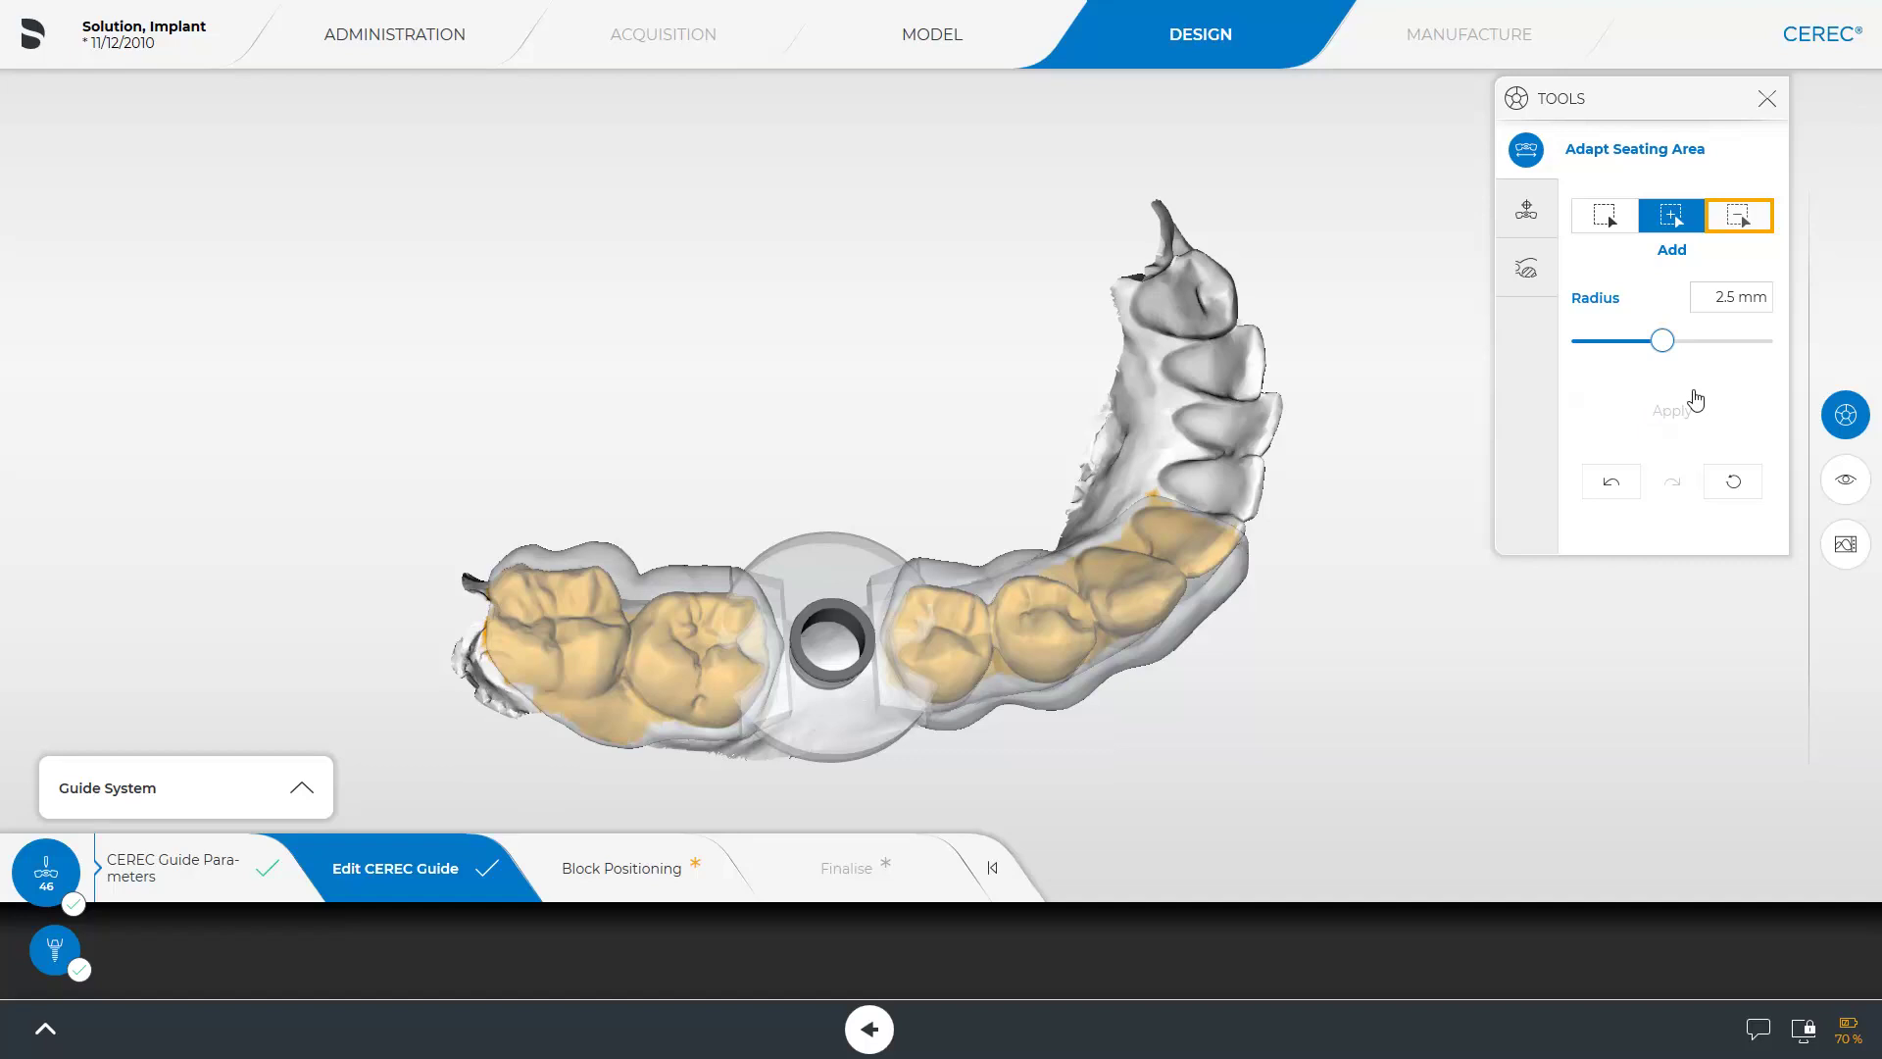
Erase a strip of seating area along the outer edge of the front teeth and apply it.
click(1738, 215)
middle_drag(929, 777, 472, 589)
mouse_move(472, 589)
mouse_down()
mouse_move(655, 692)
mouse_move(762, 713)
mouse_move(877, 712)
mouse_move(1158, 659)
mouse_move(1289, 598)
mouse_up()
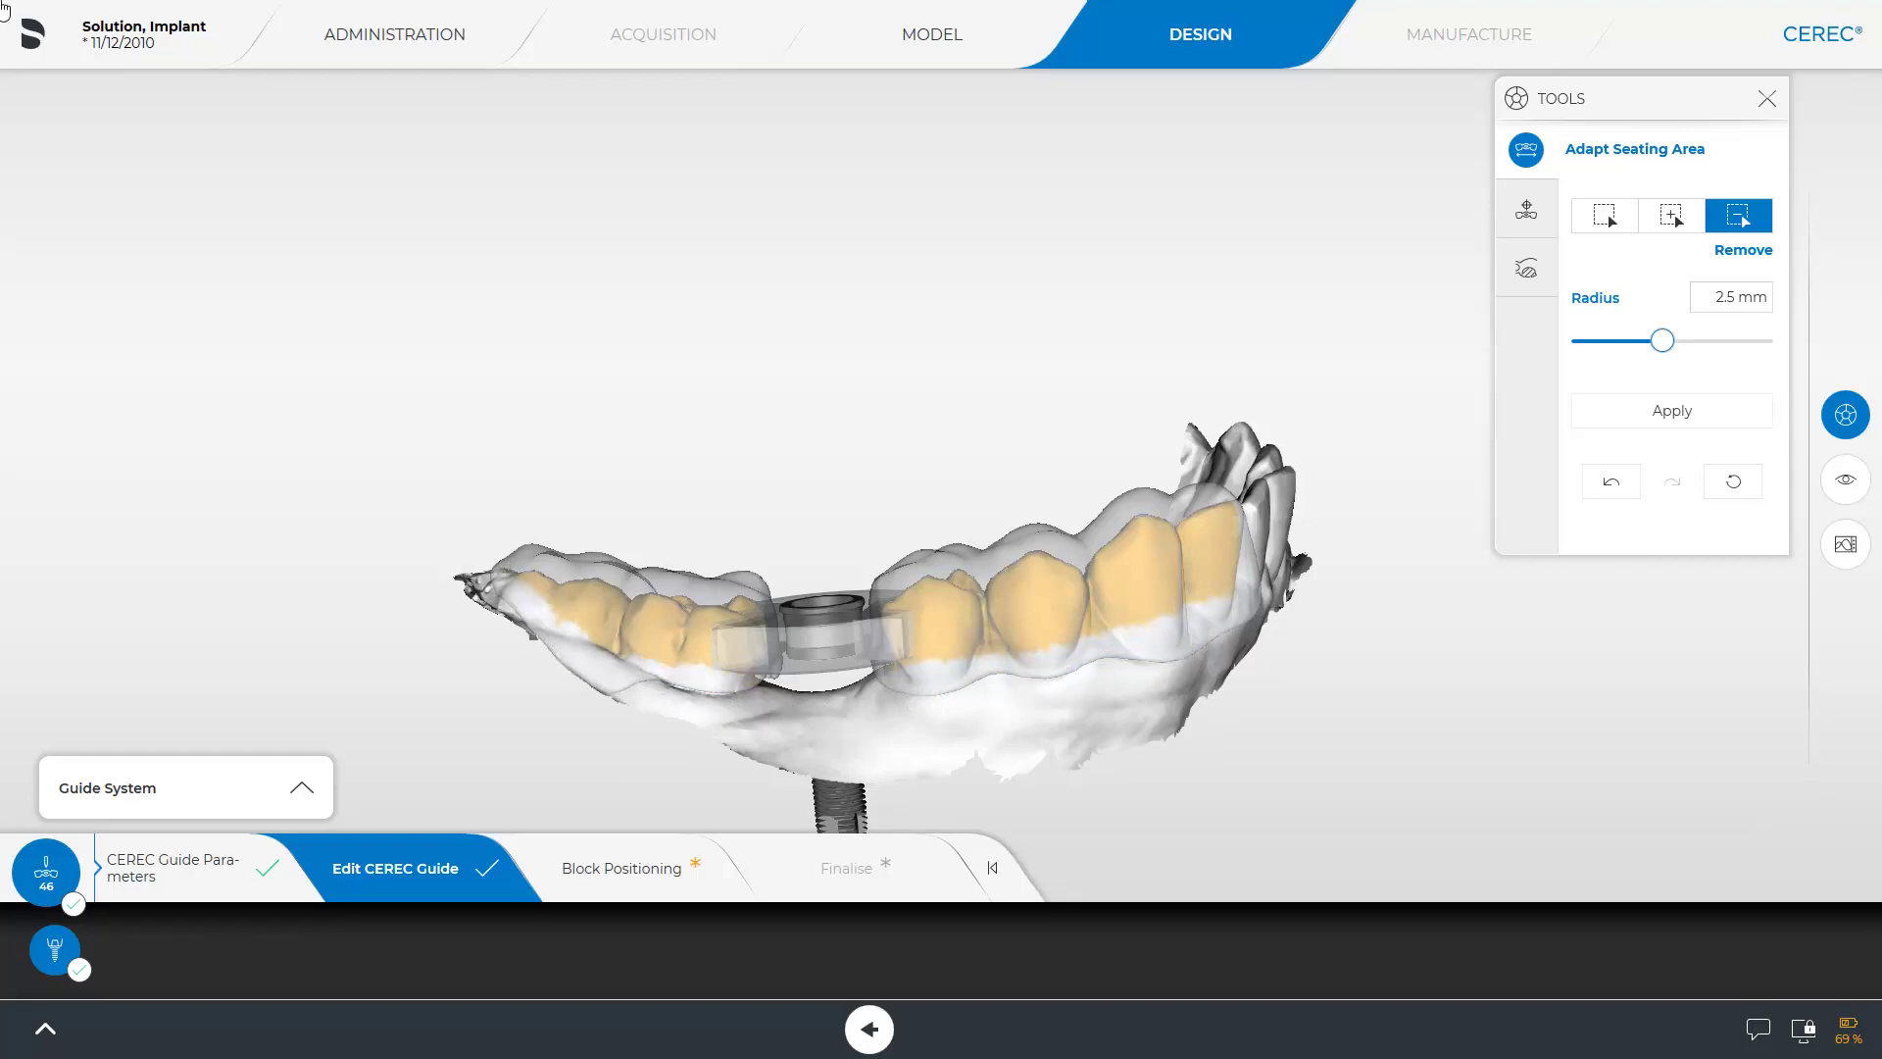
click(1671, 410)
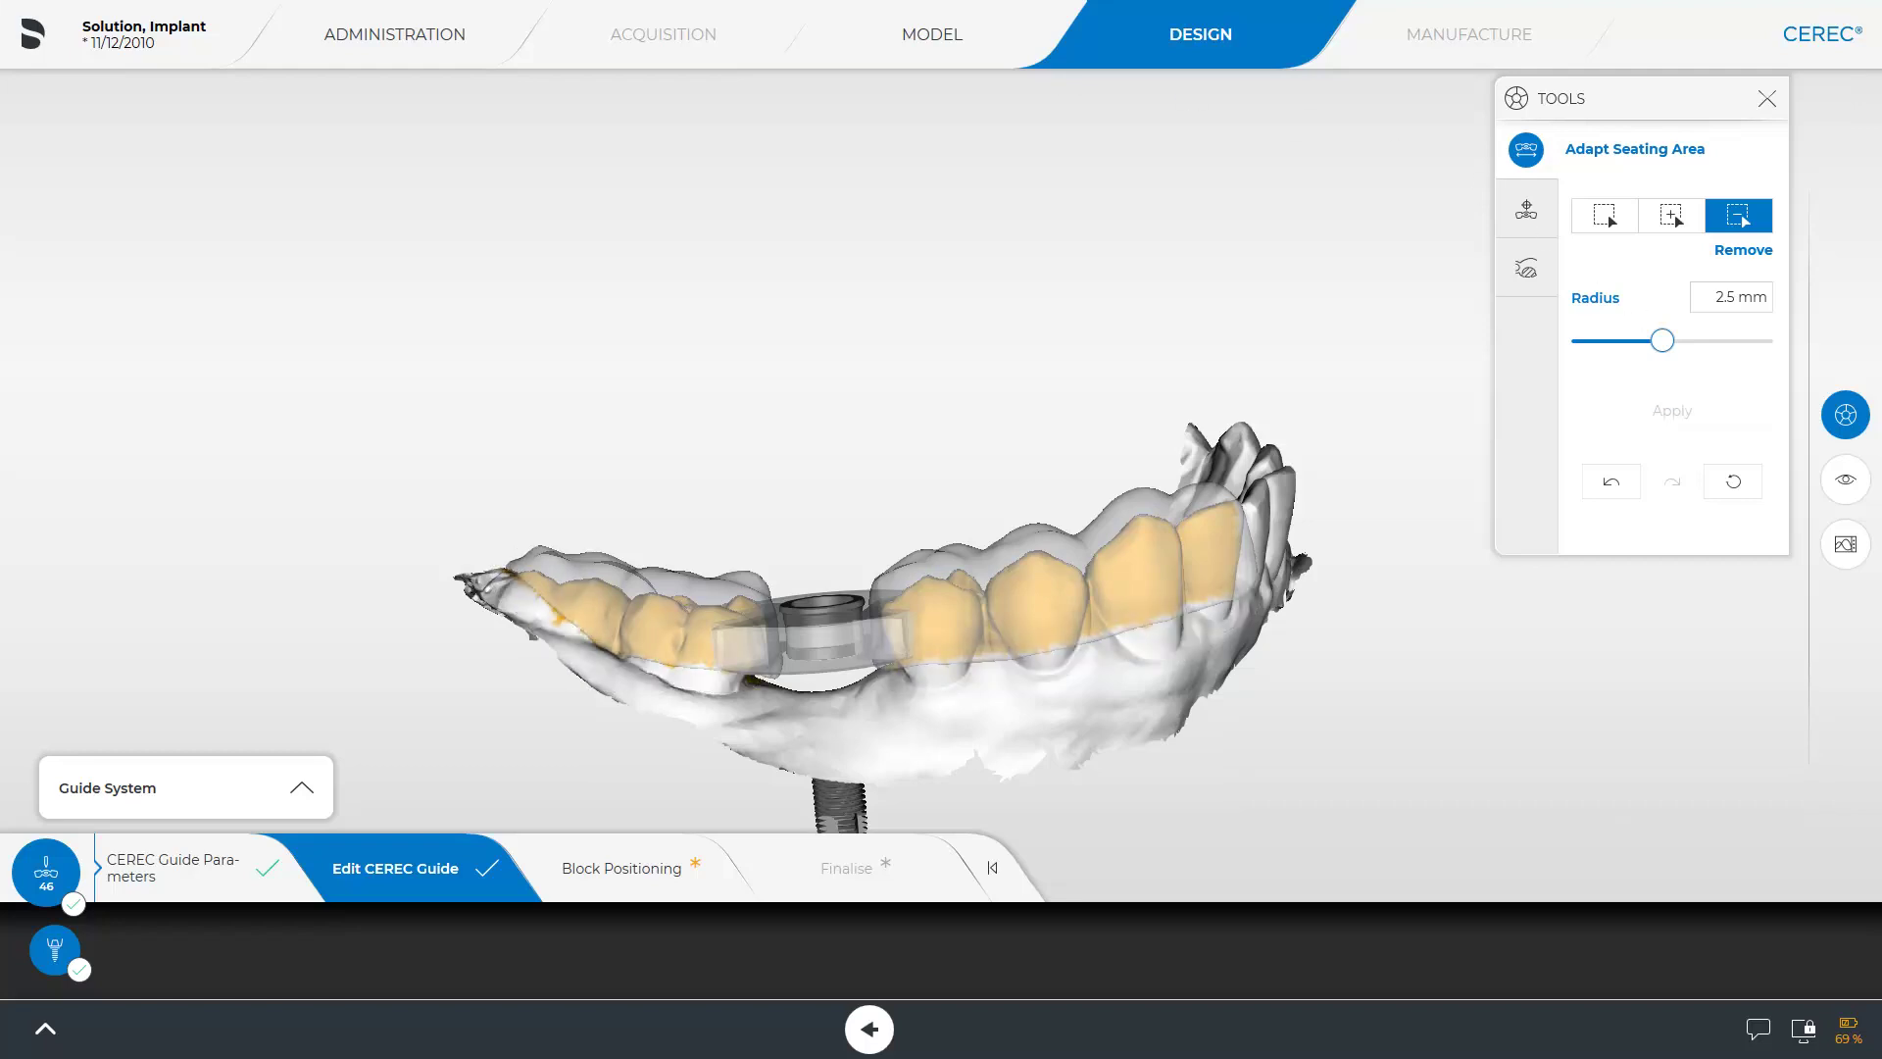
middle_drag(1078, 323, 1000, 384)
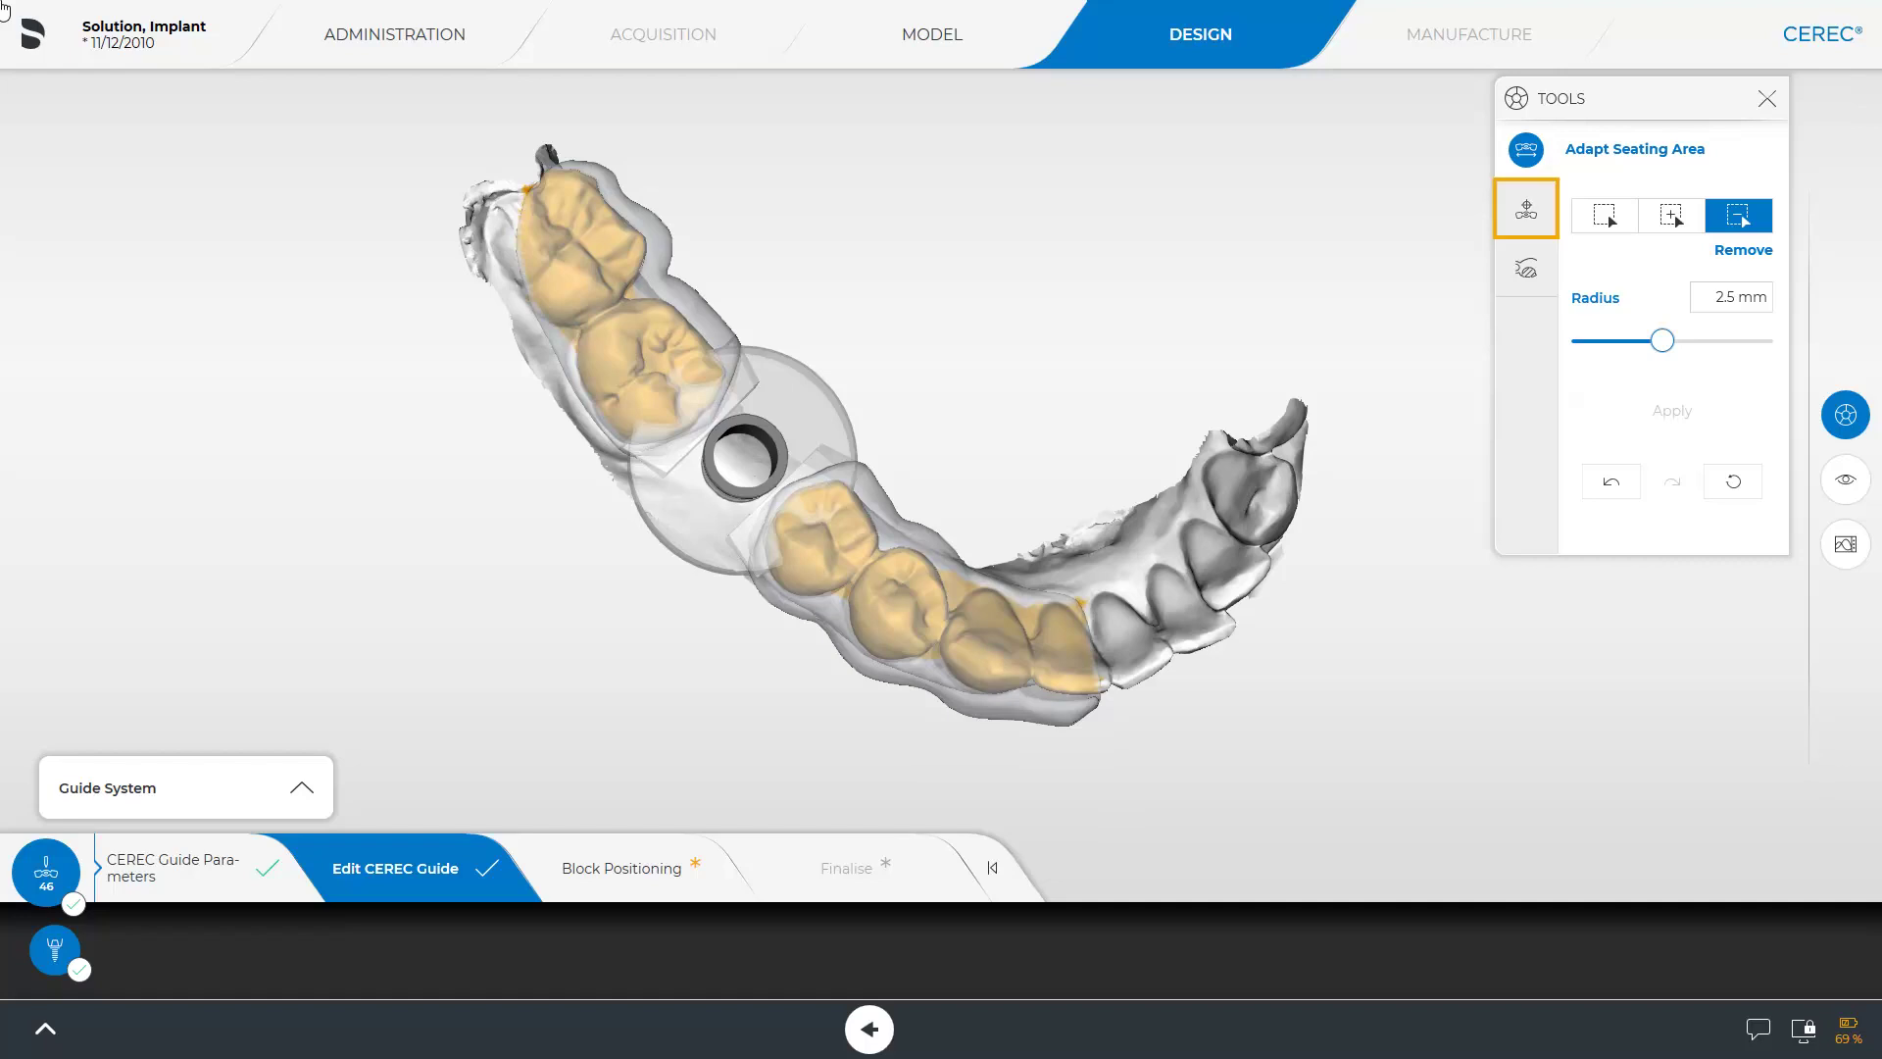
Size the support ring around the sleeve at 17.4 mm with Adapt Support Geometry.
click(1524, 210)
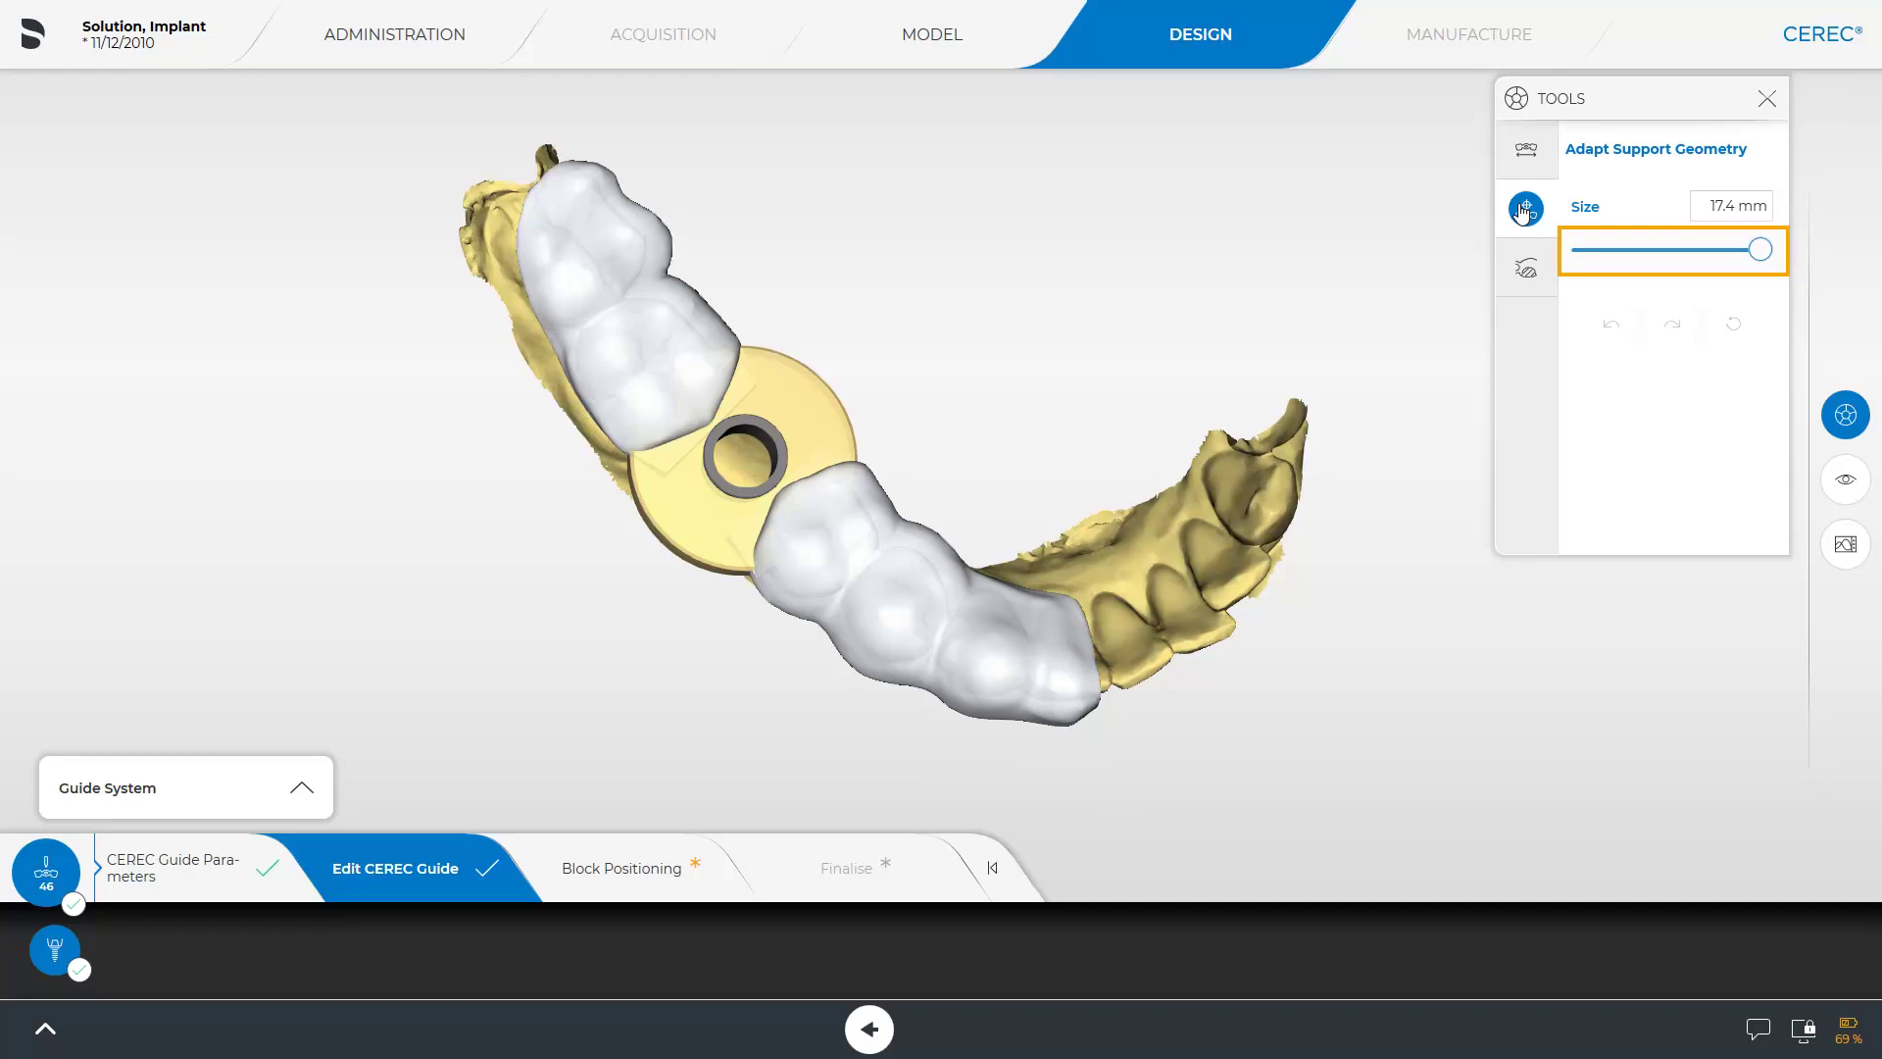
drag(1760, 250, 1800, 253)
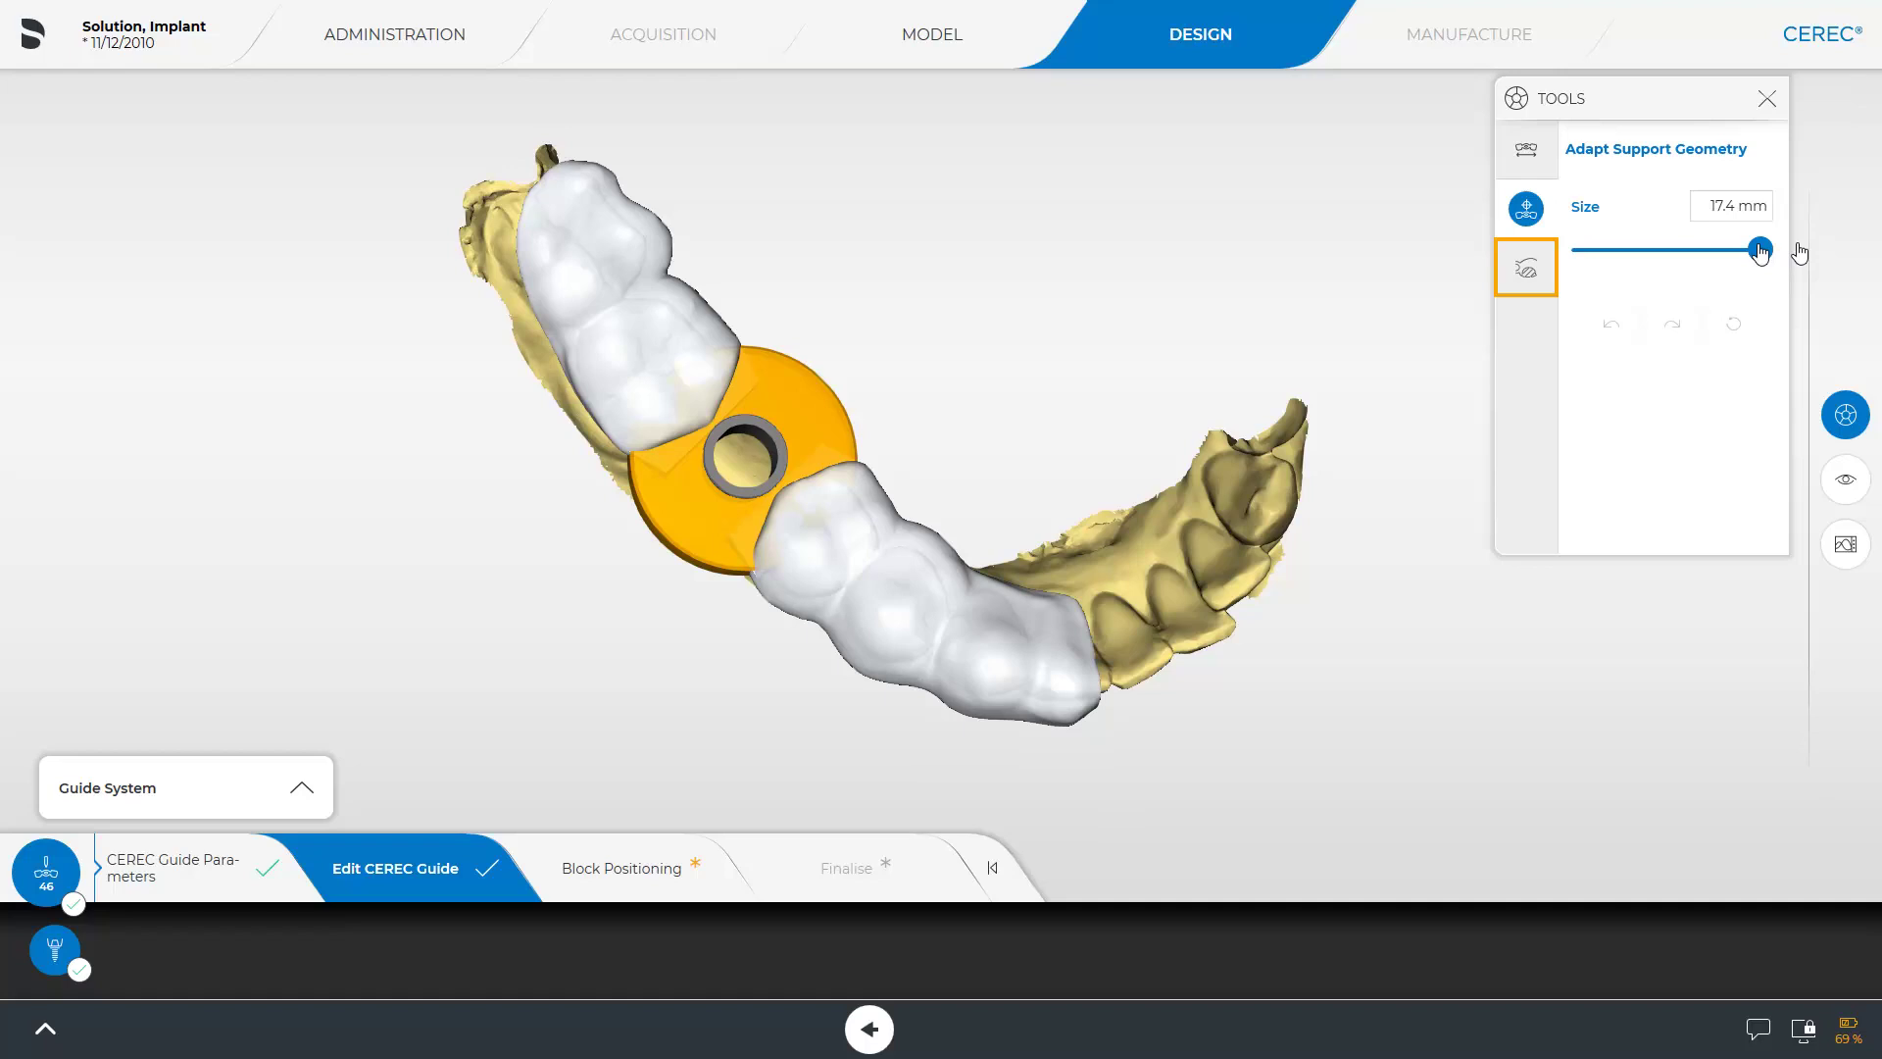
Cut inspection windows beside the sleeve and on the lower tooth, then add a 7.5 mm window further along.
click(1526, 270)
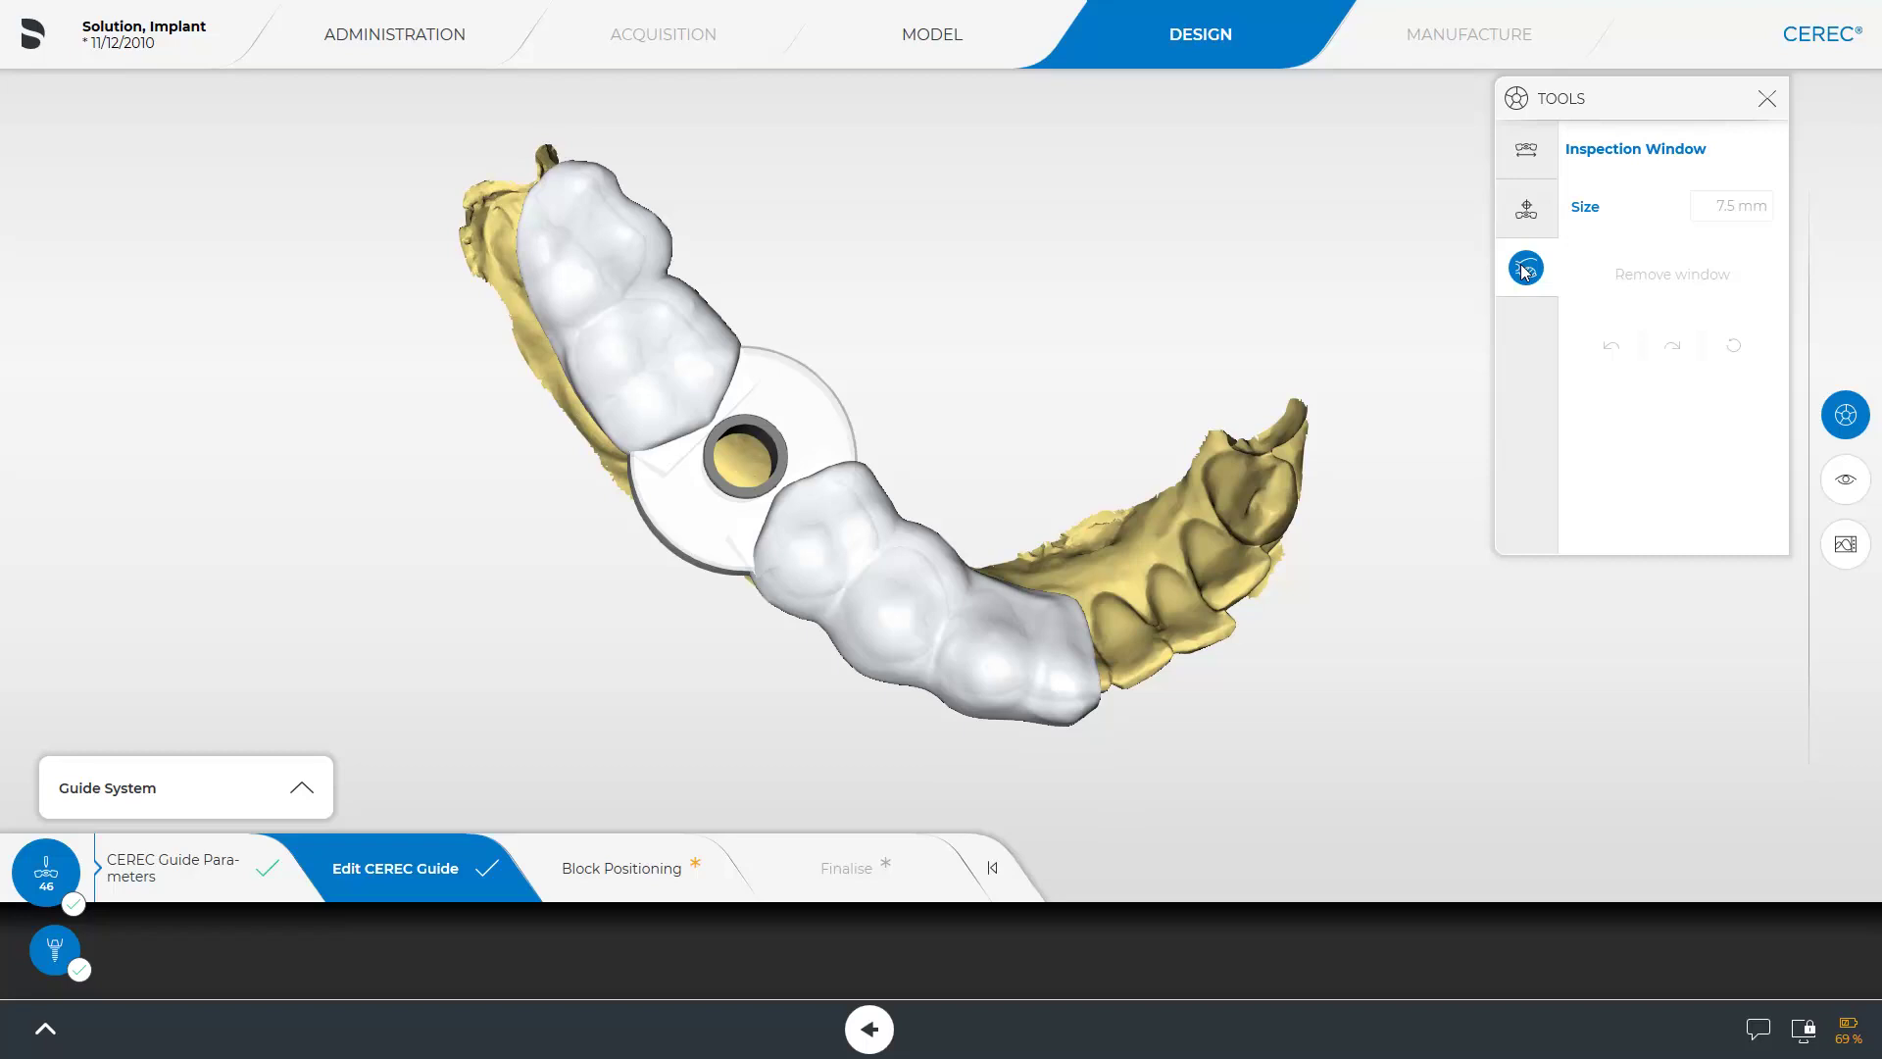
click(685, 404)
click(794, 505)
right_drag(744, 588, 625, 680)
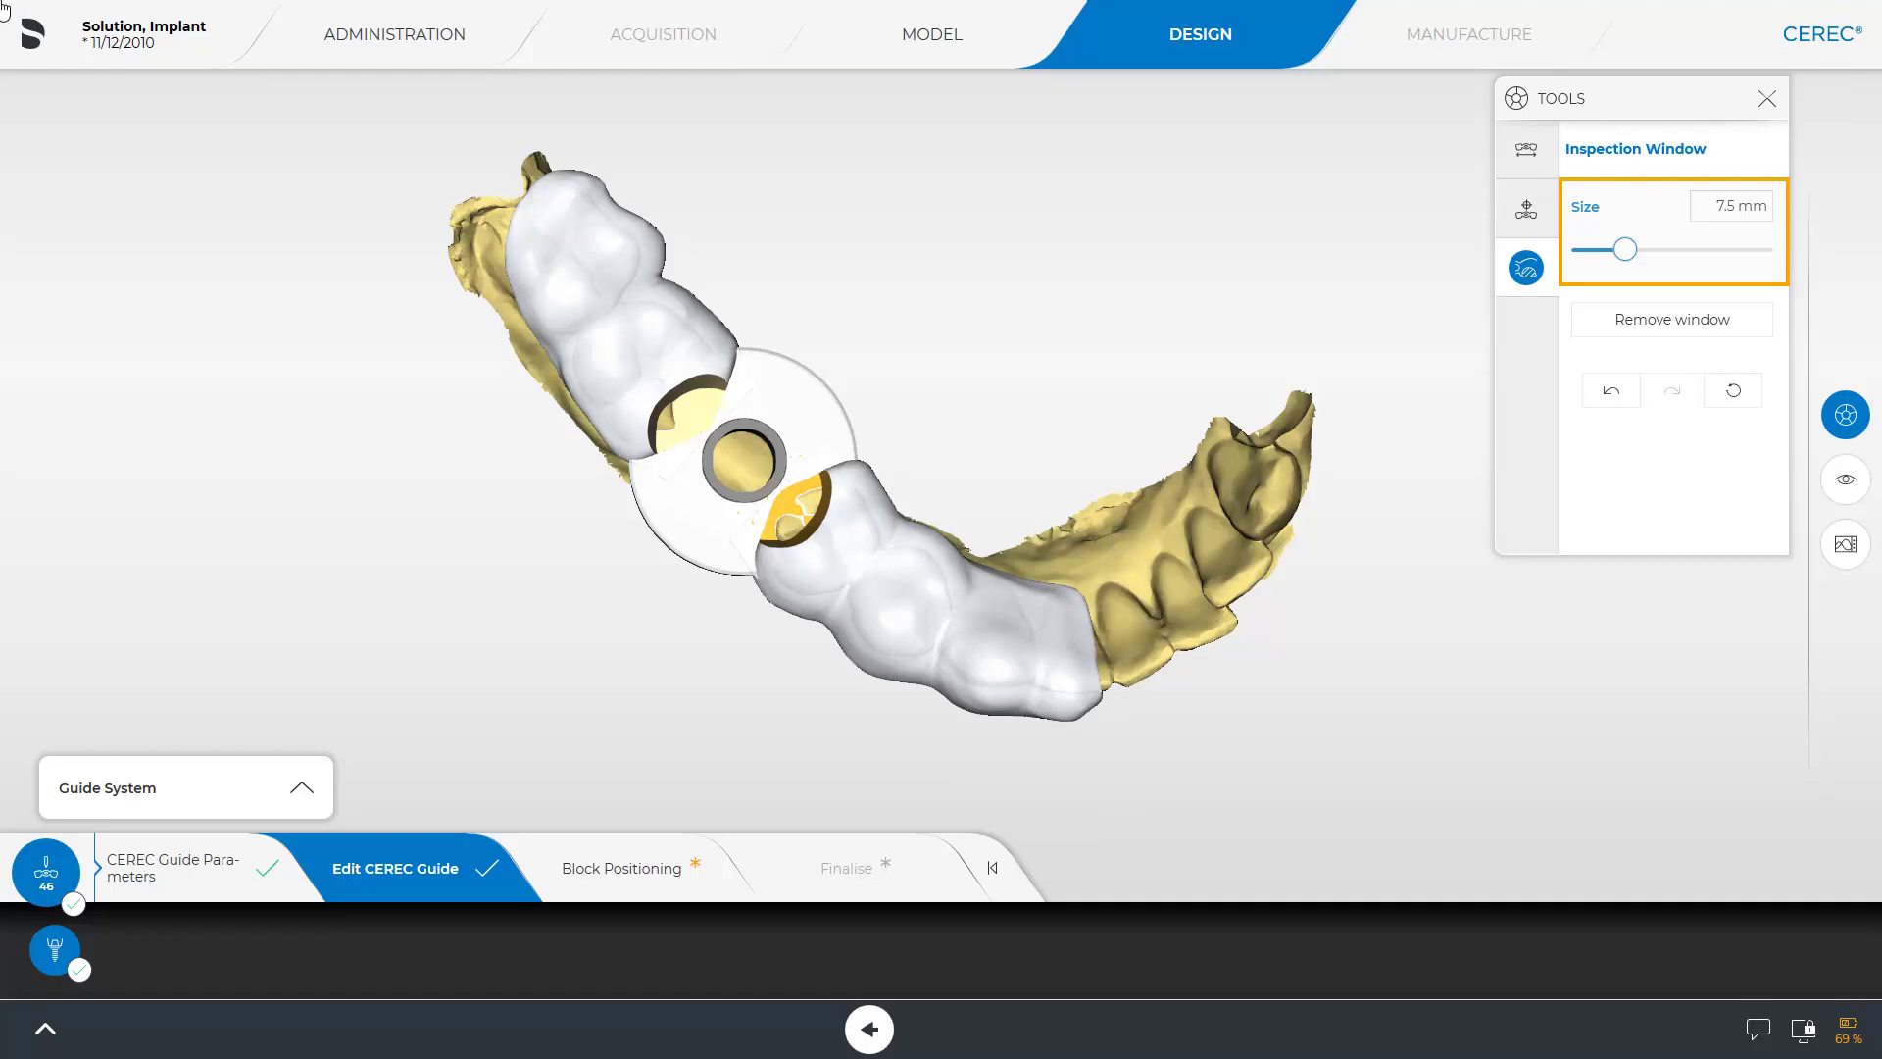
mouse_move(1625, 250)
mouse_down()
mouse_move(1747, 250)
mouse_move(1632, 251)
mouse_up()
middle_drag(812, 753, 875, 647)
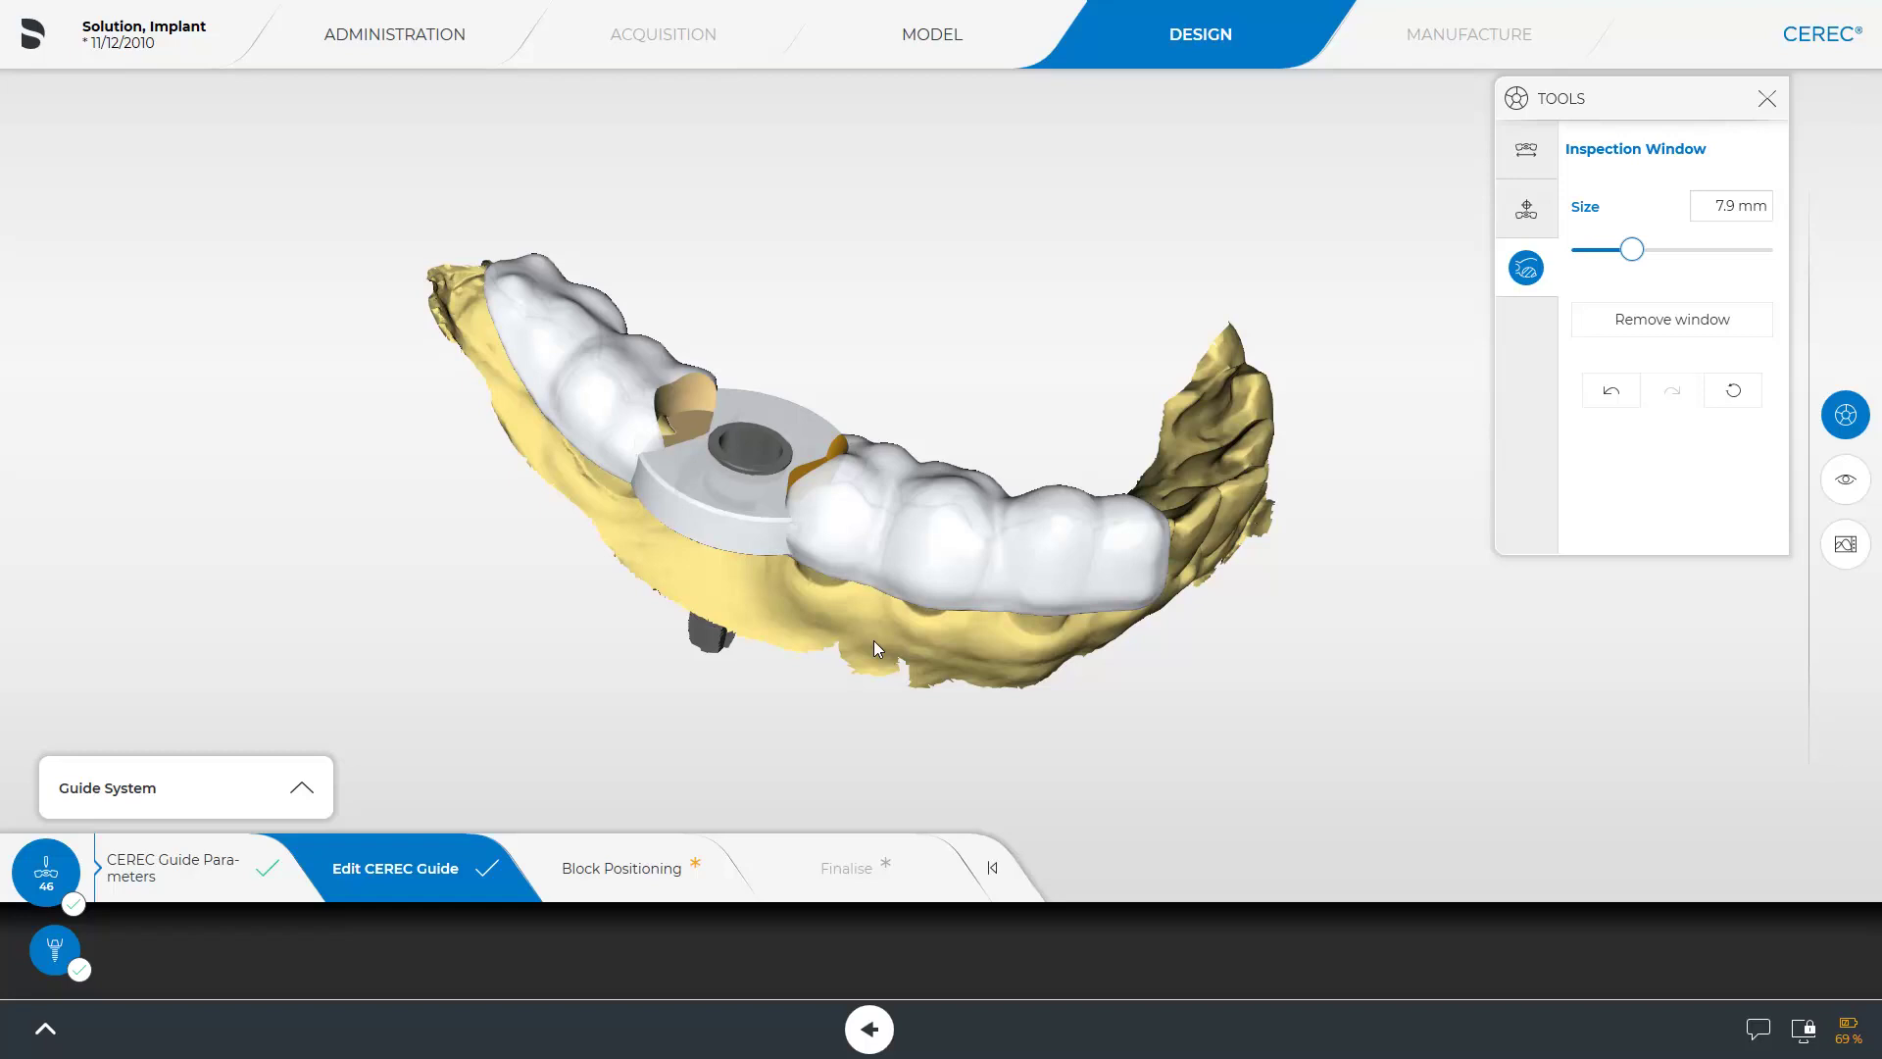
click(983, 542)
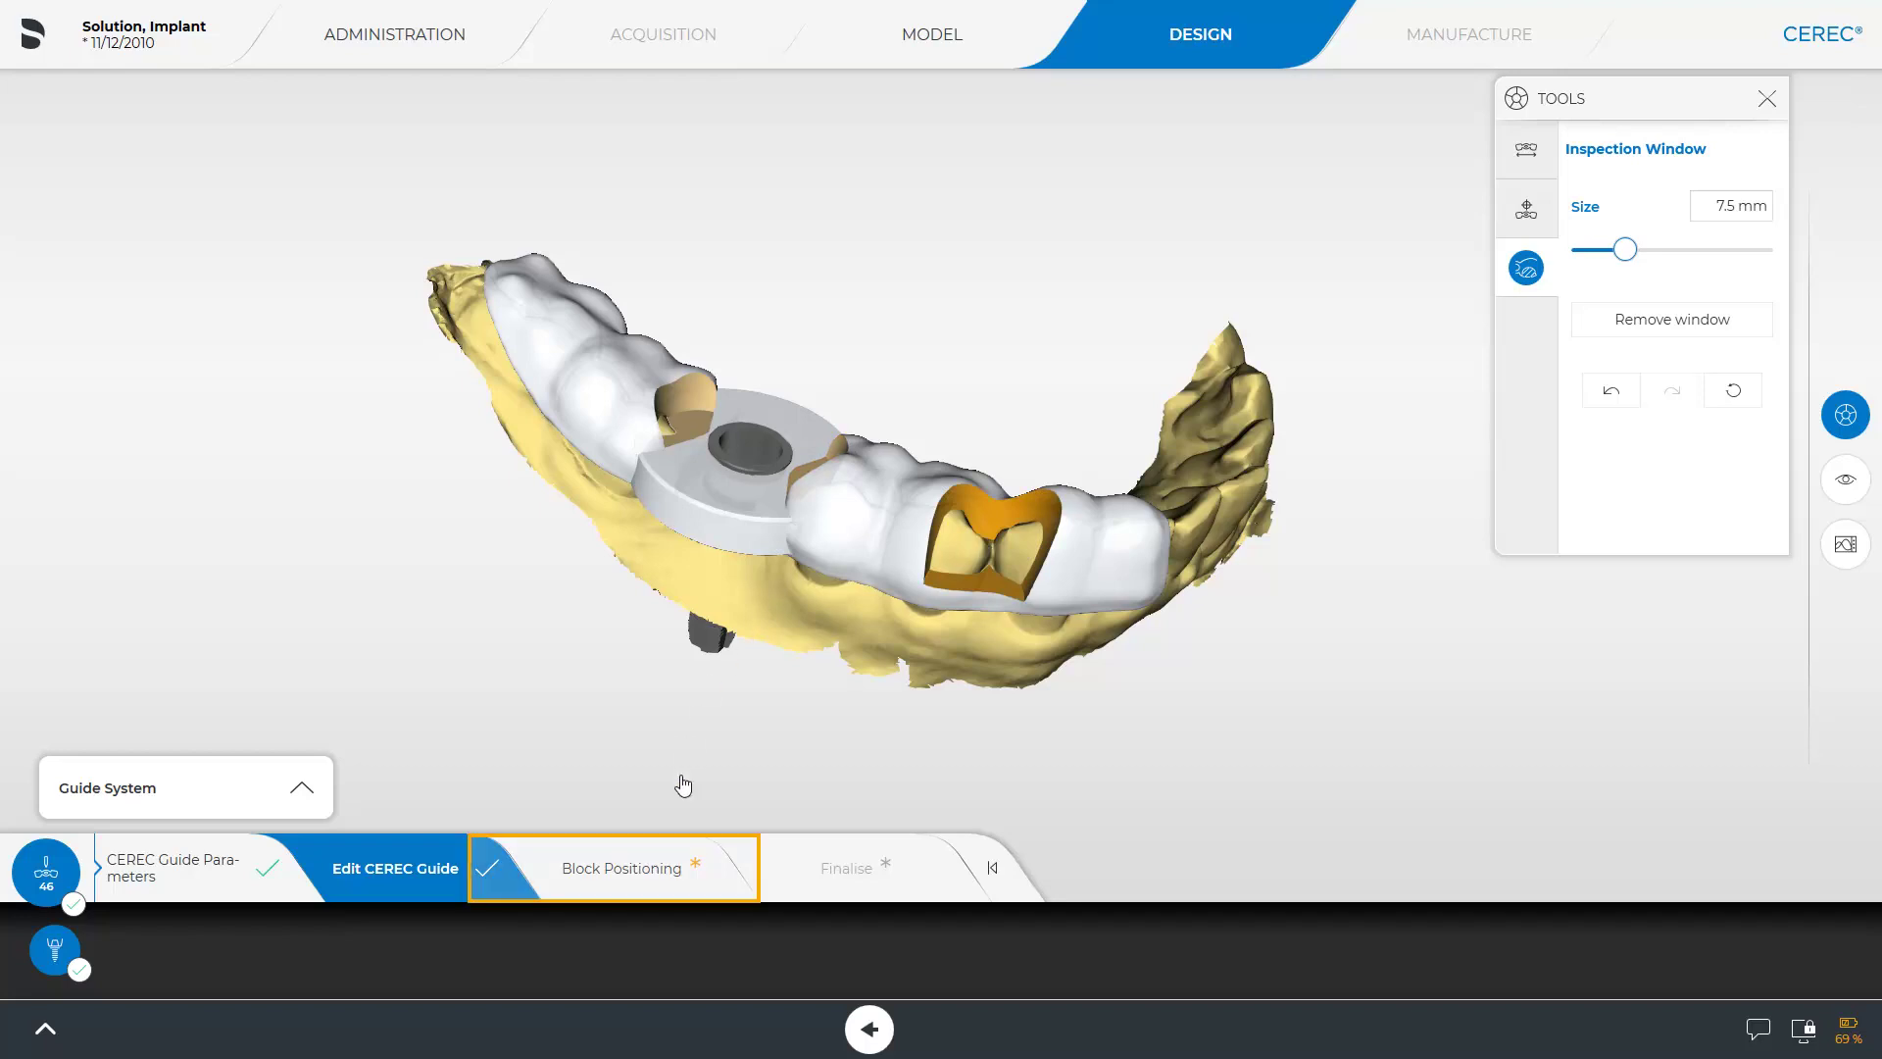
Shift and tilt the guide within the milling block, then confirm its position.
click(681, 863)
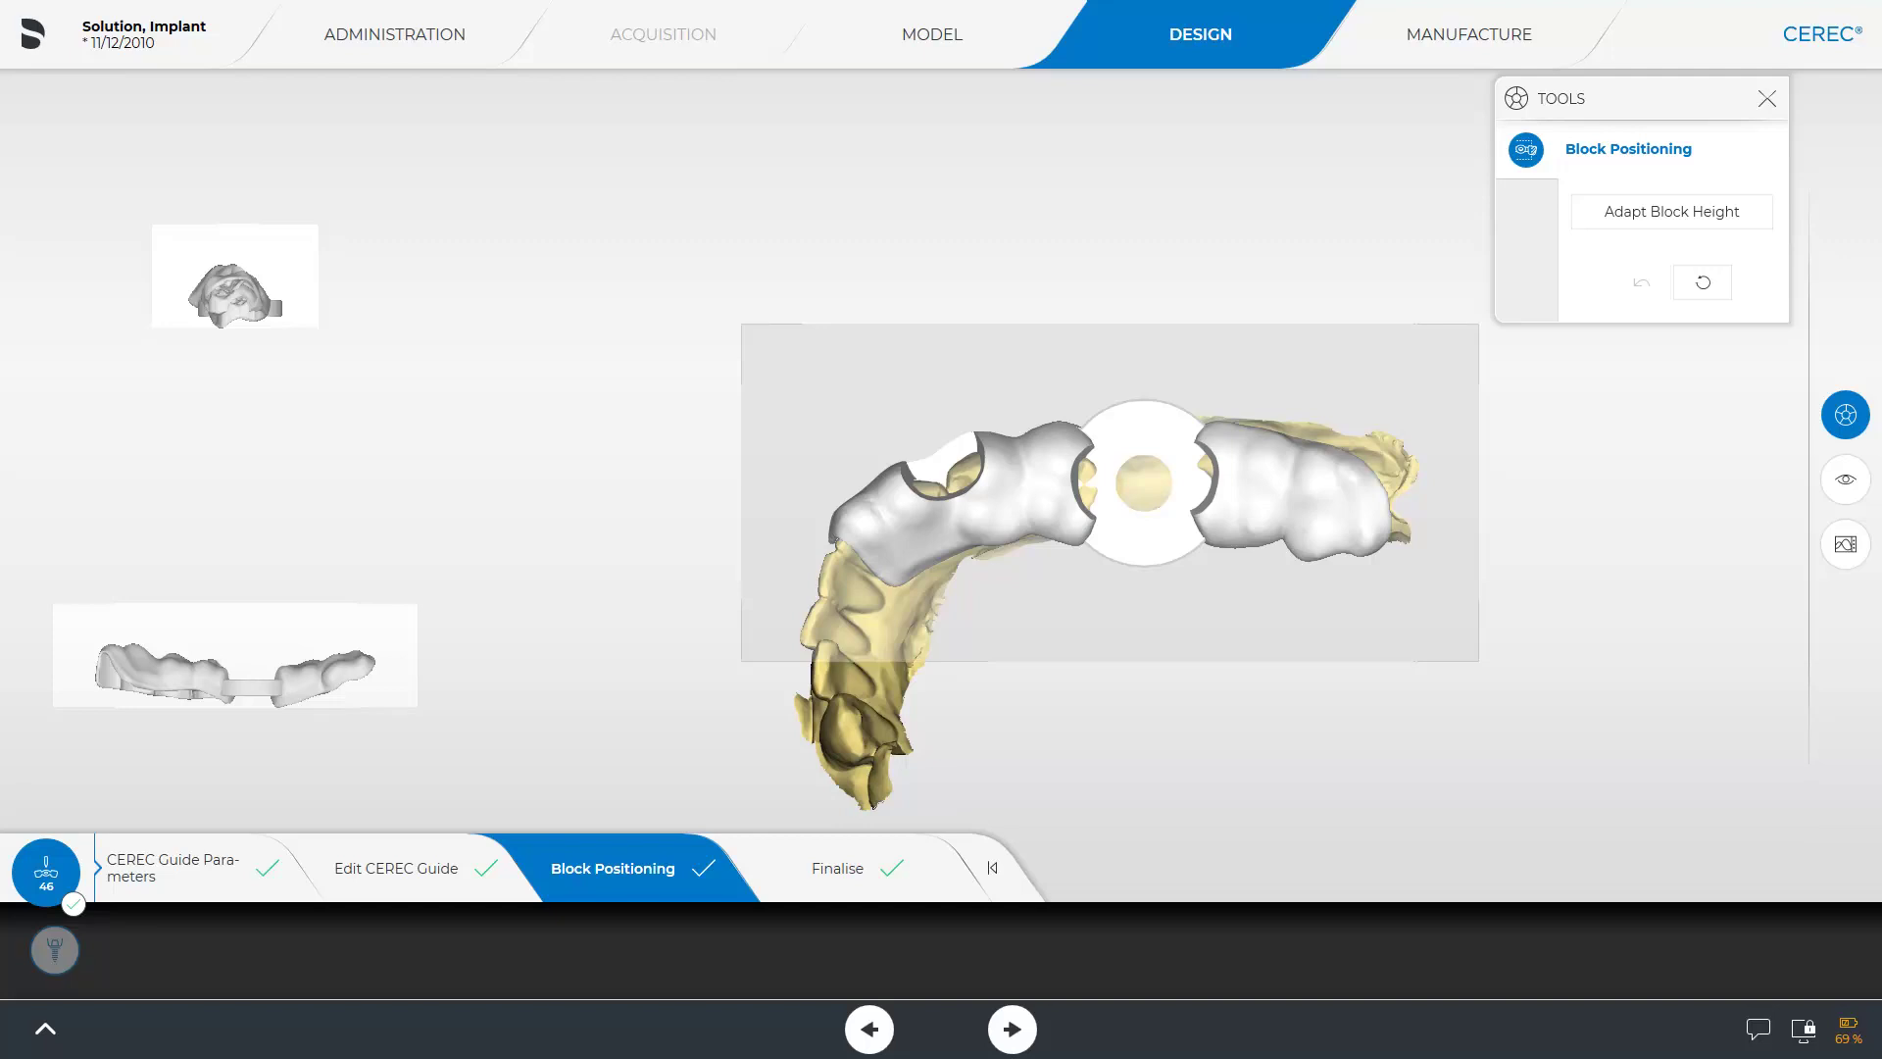
drag(272, 682, 261, 767)
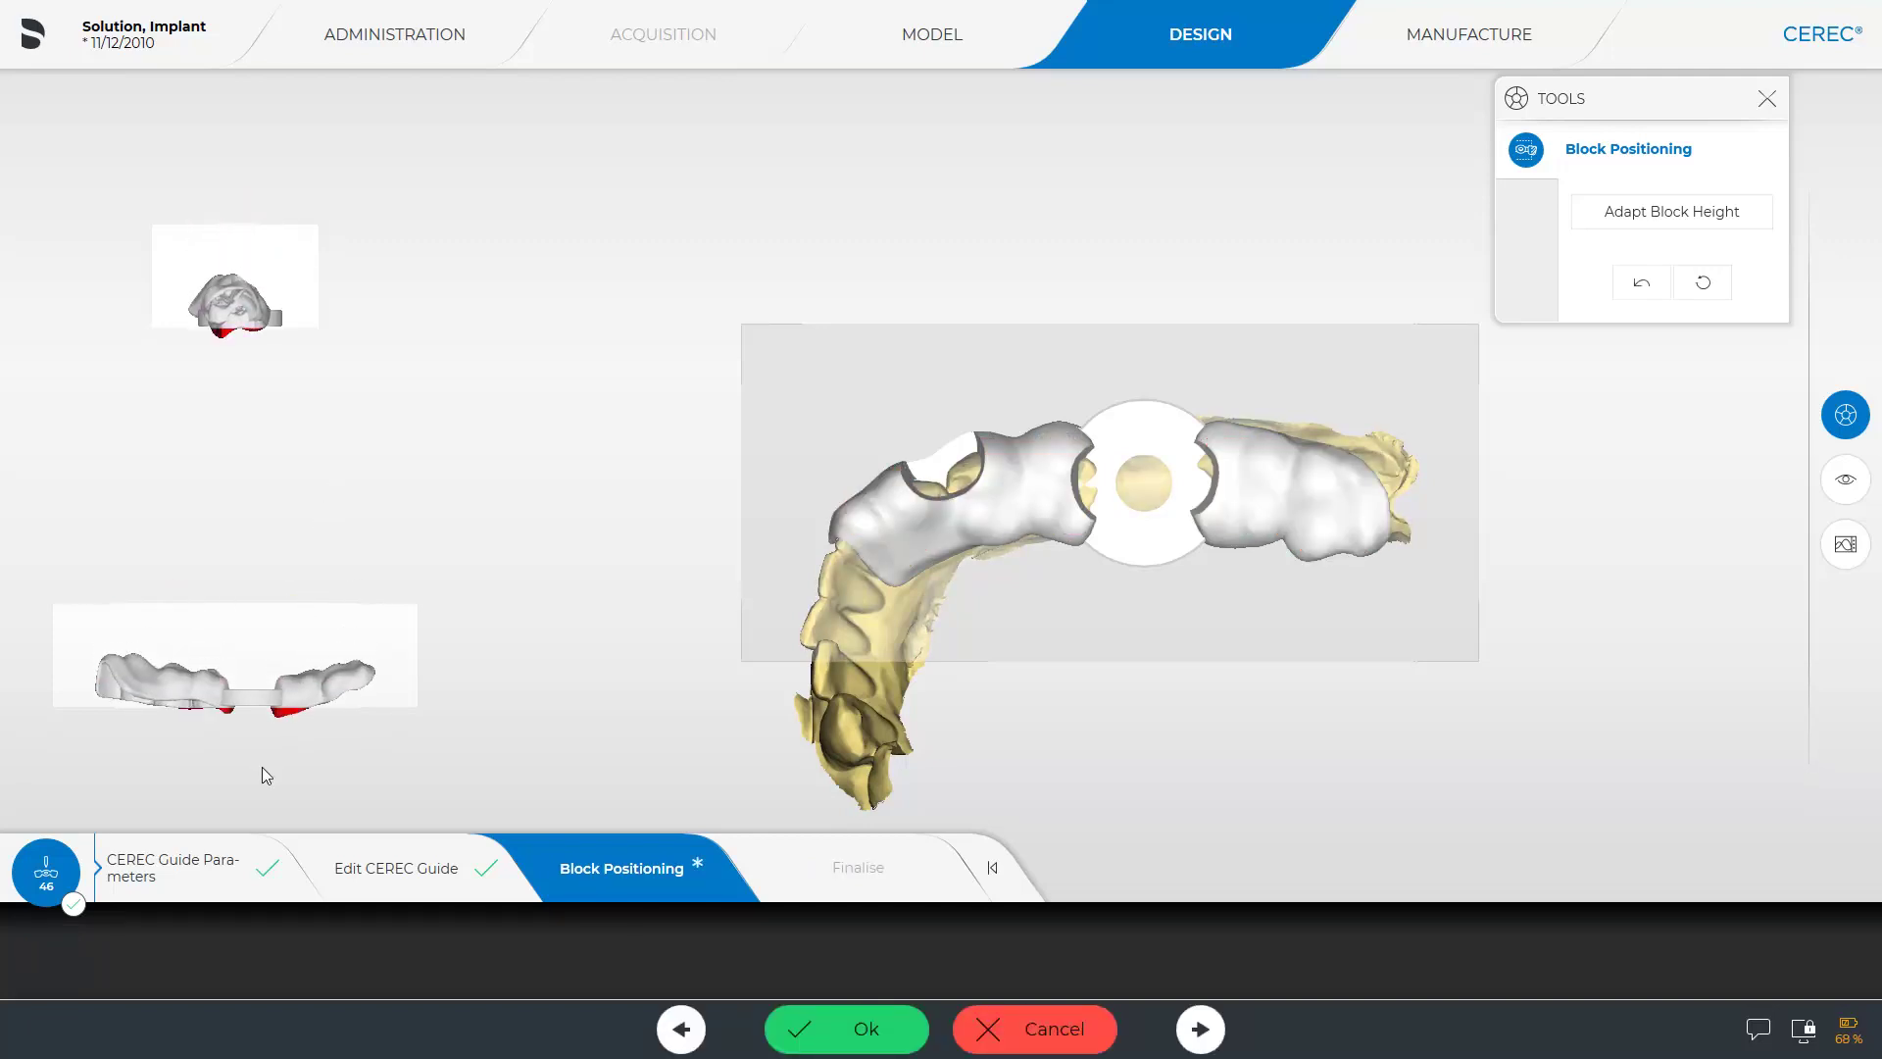
drag(855, 576, 931, 548)
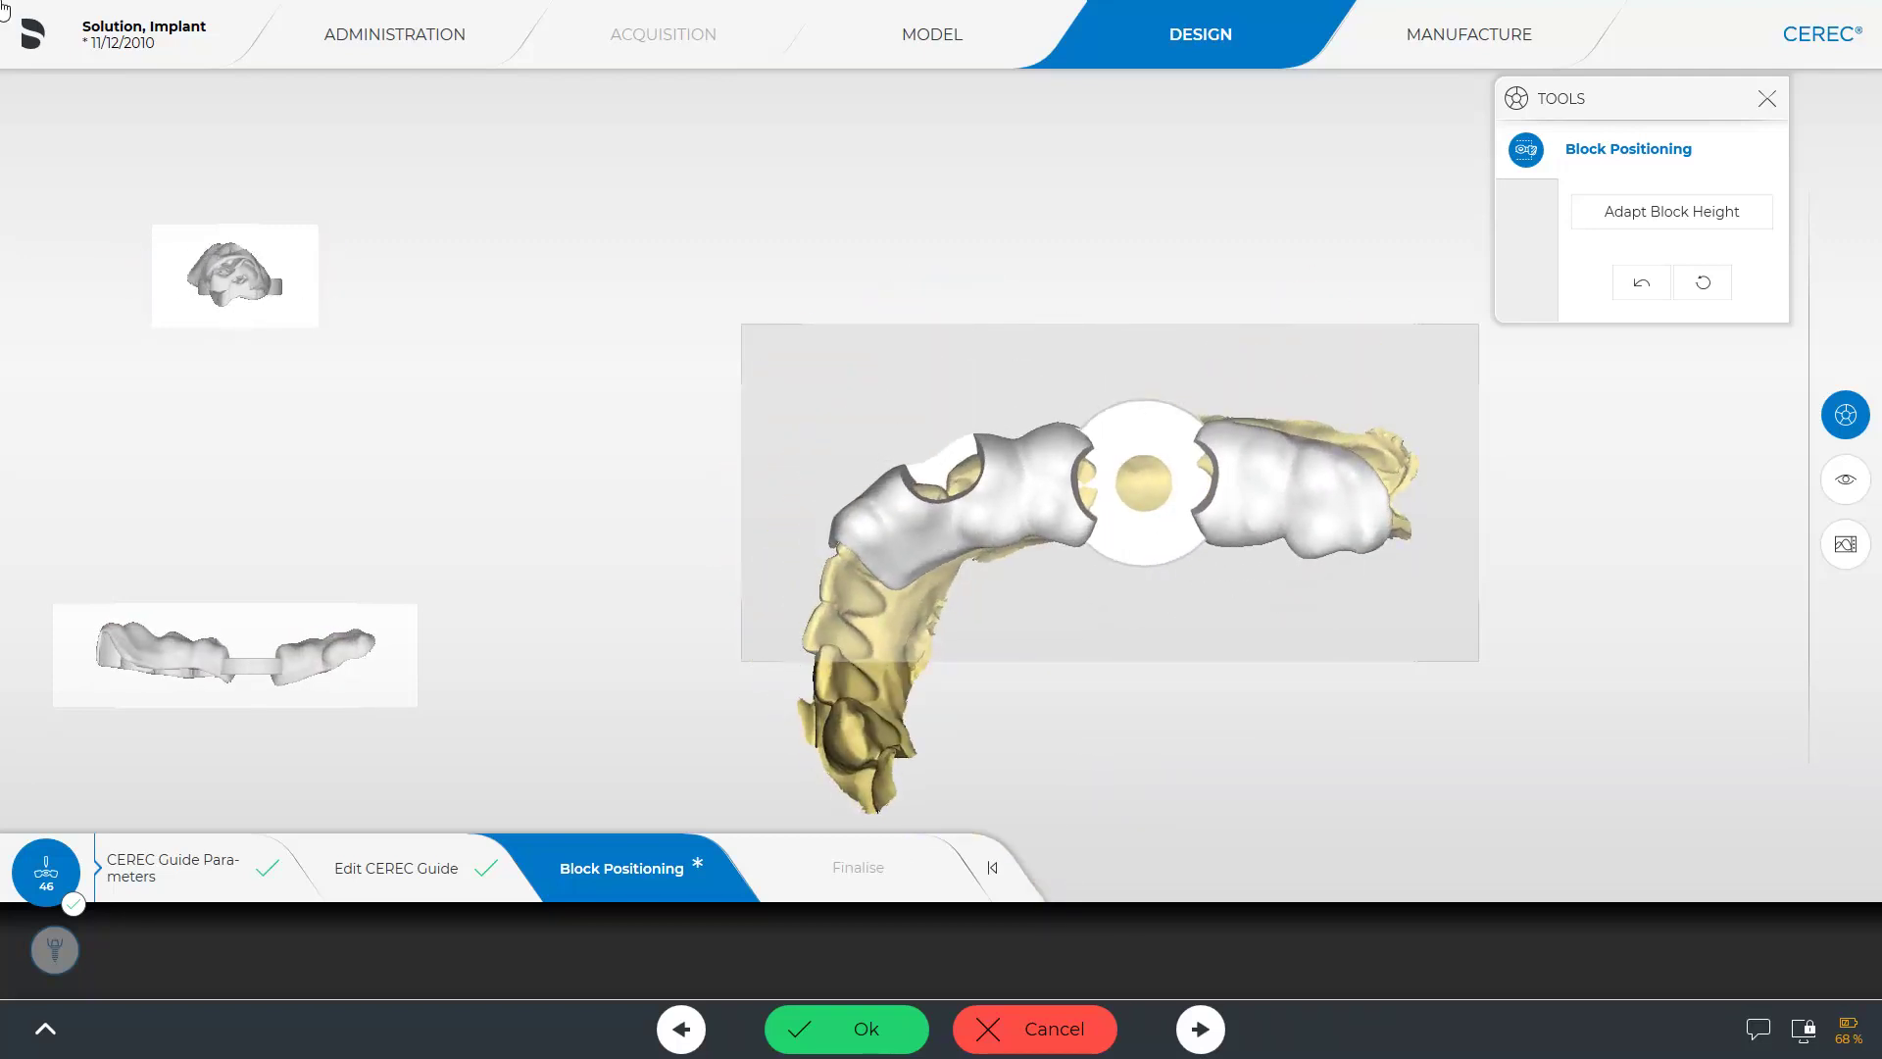
click(1046, 1033)
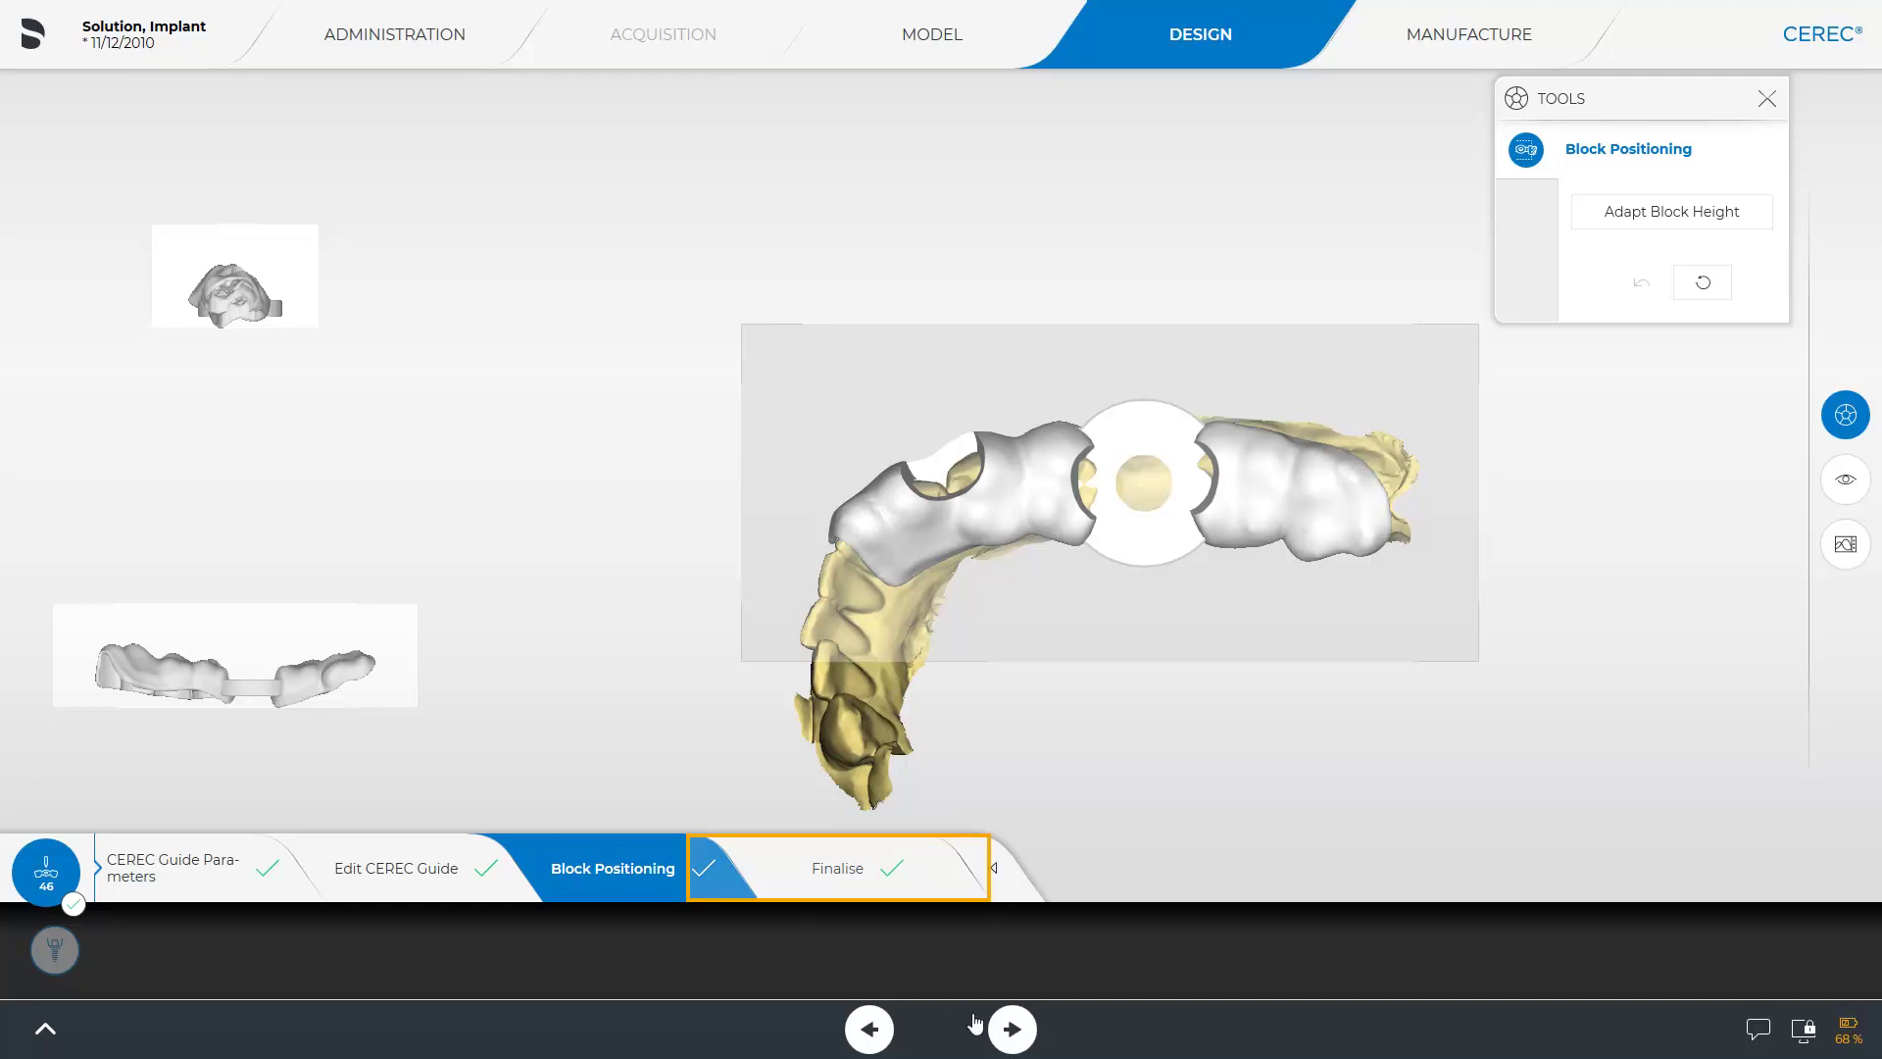
Enter the Finalise step and choose the Form tool (3.2 mm size, 45% strength).
click(892, 869)
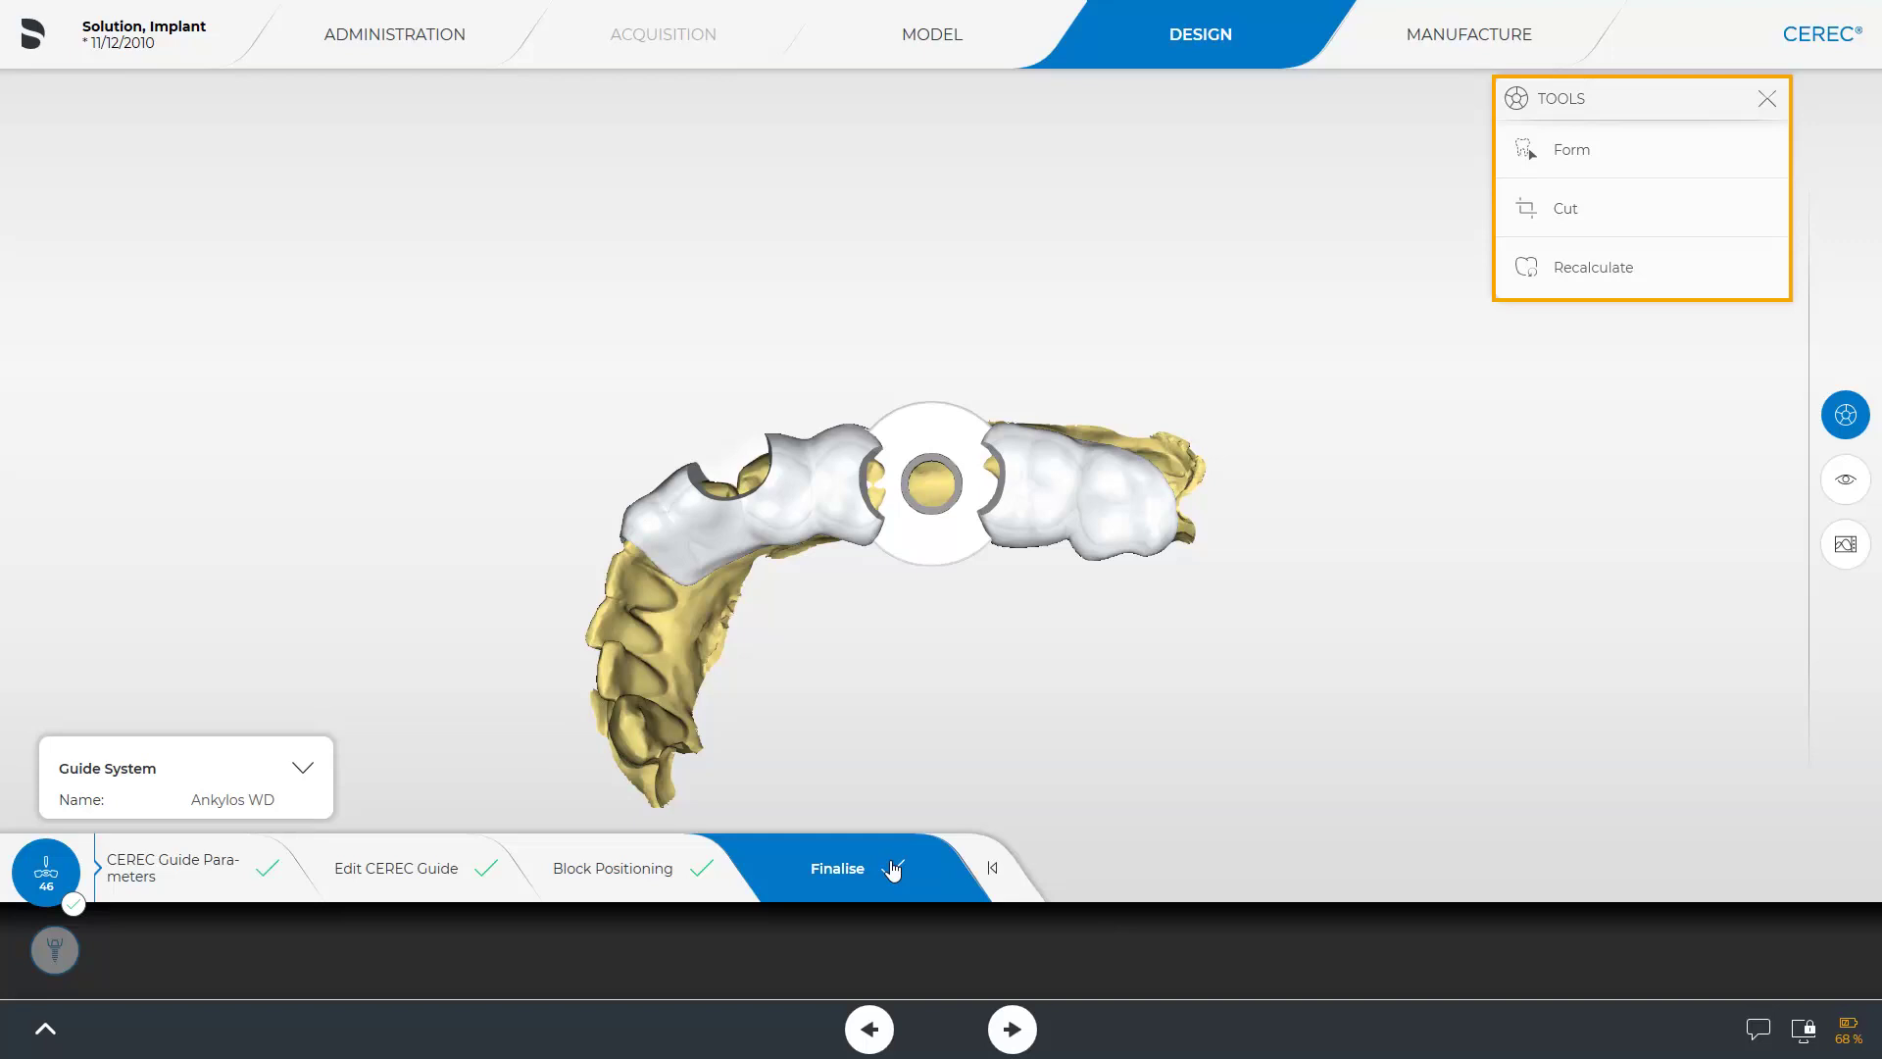
click(1594, 163)
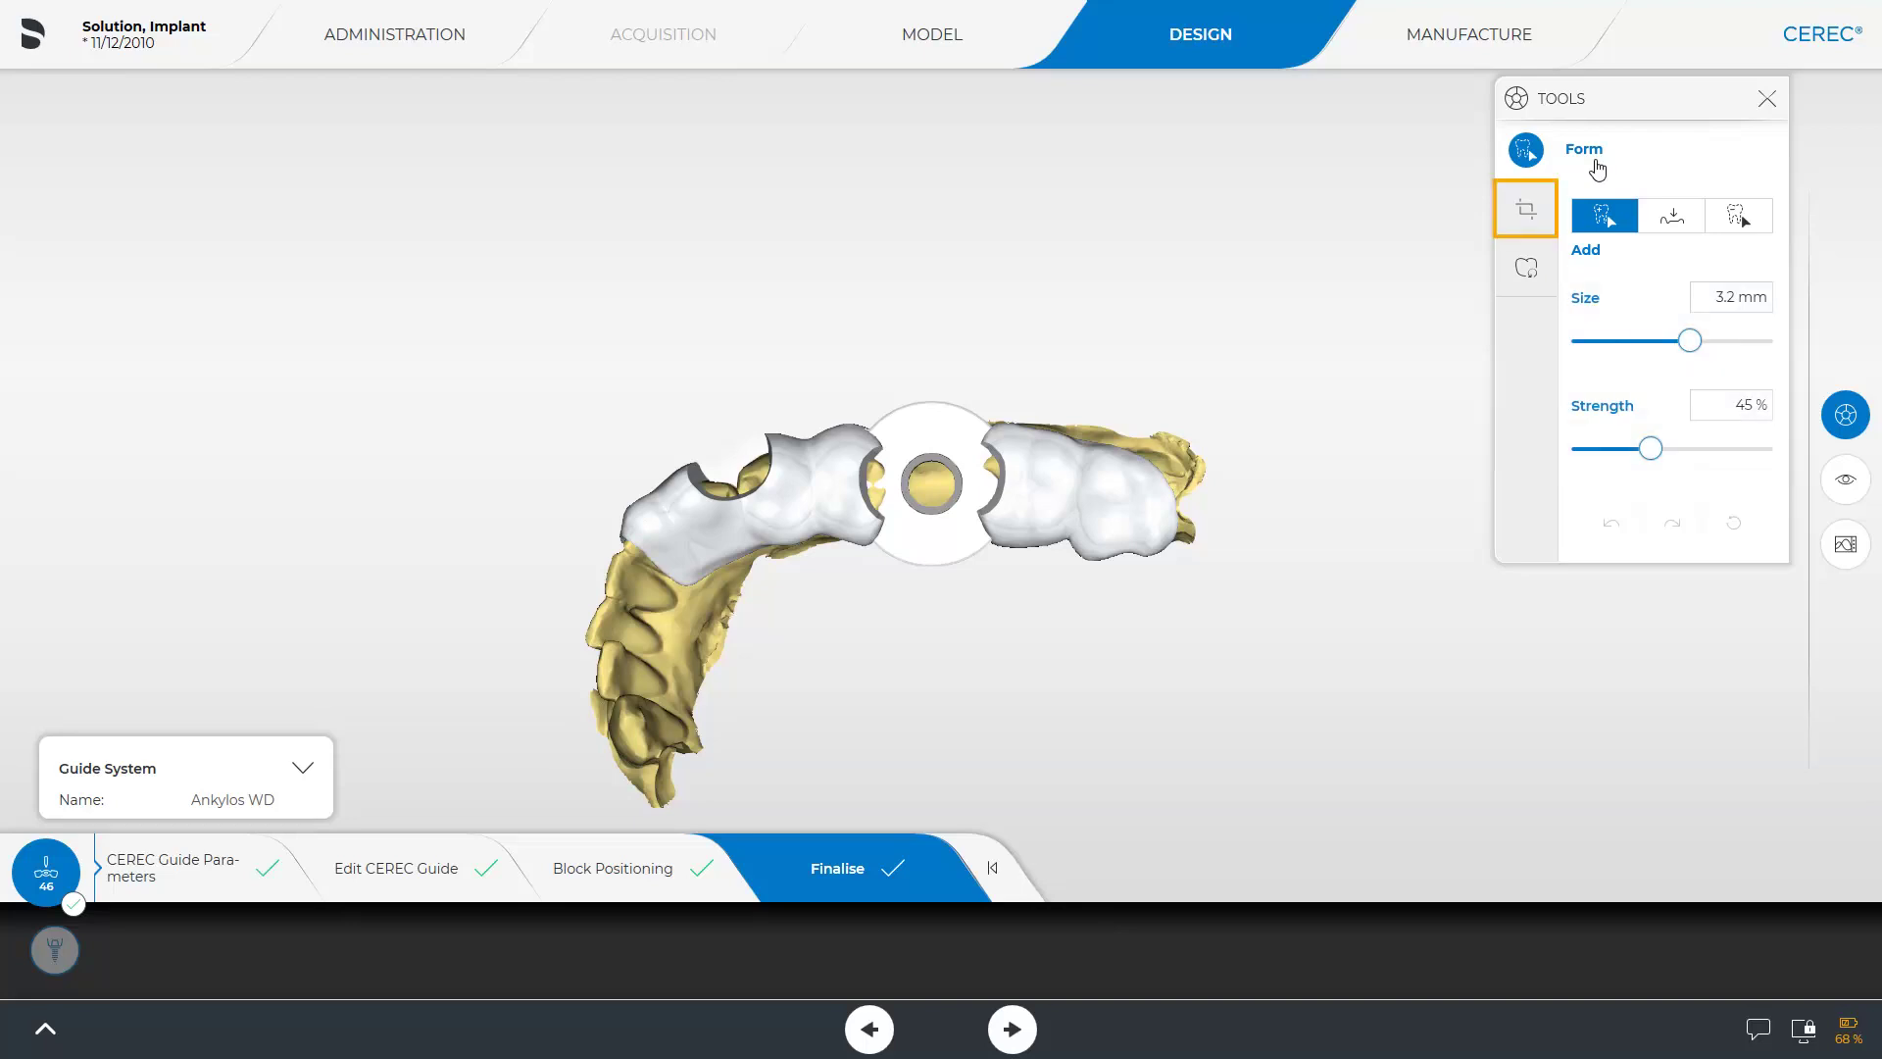
Trim the guide's rear end beside the molars along a two-point cut line.
click(1526, 209)
drag(556, 633, 668, 495)
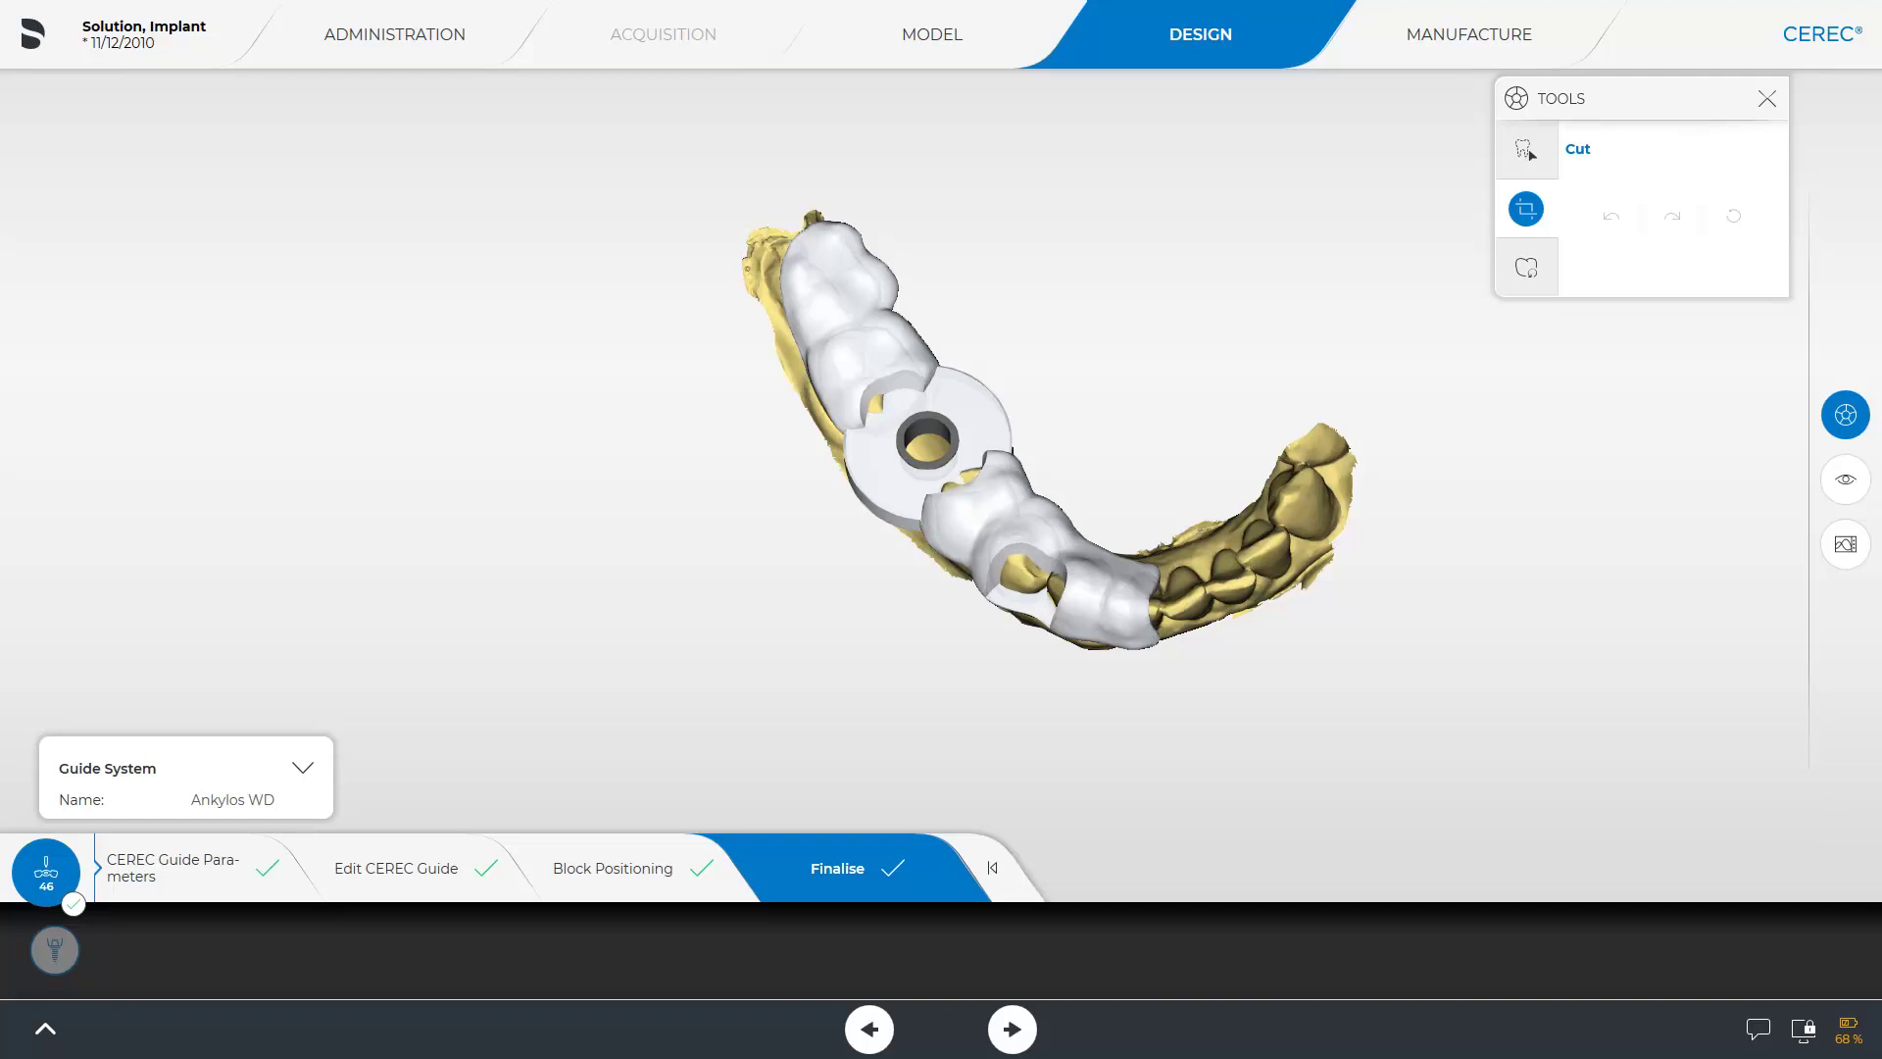
click(1153, 495)
click(1140, 583)
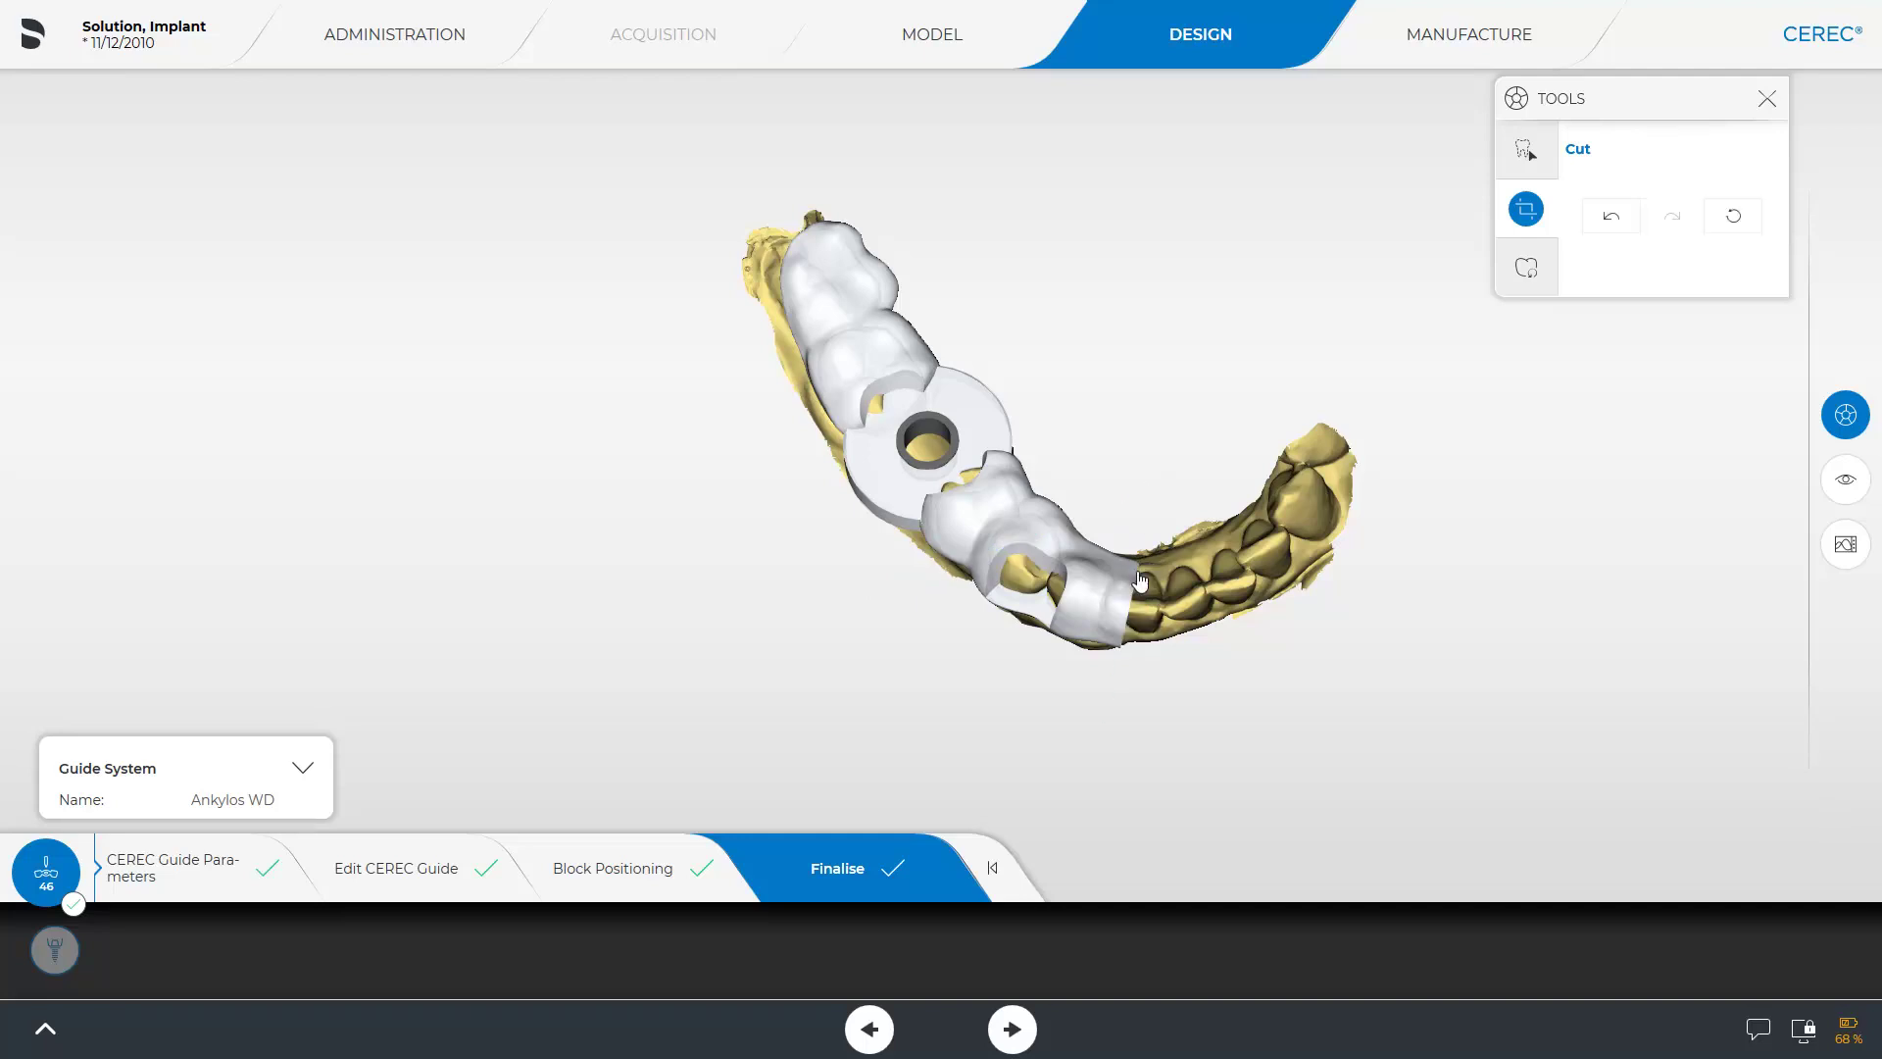
click(1526, 208)
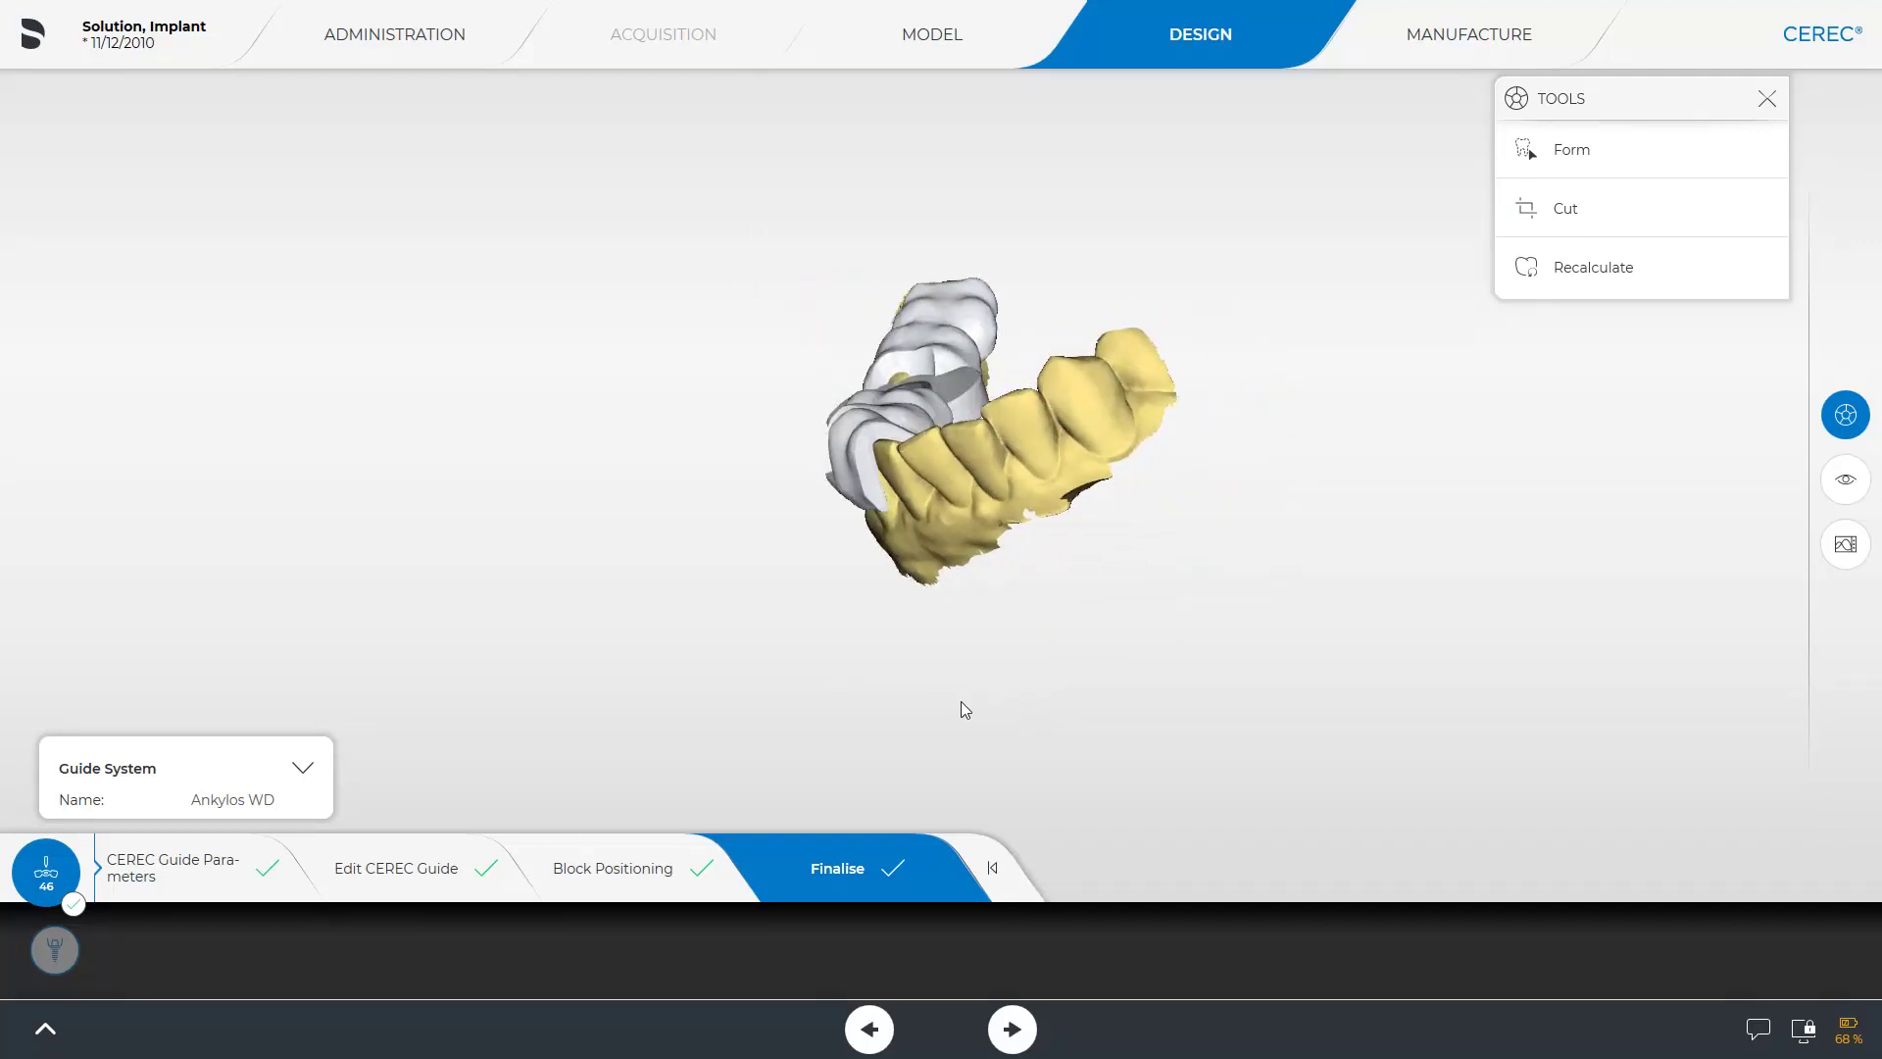